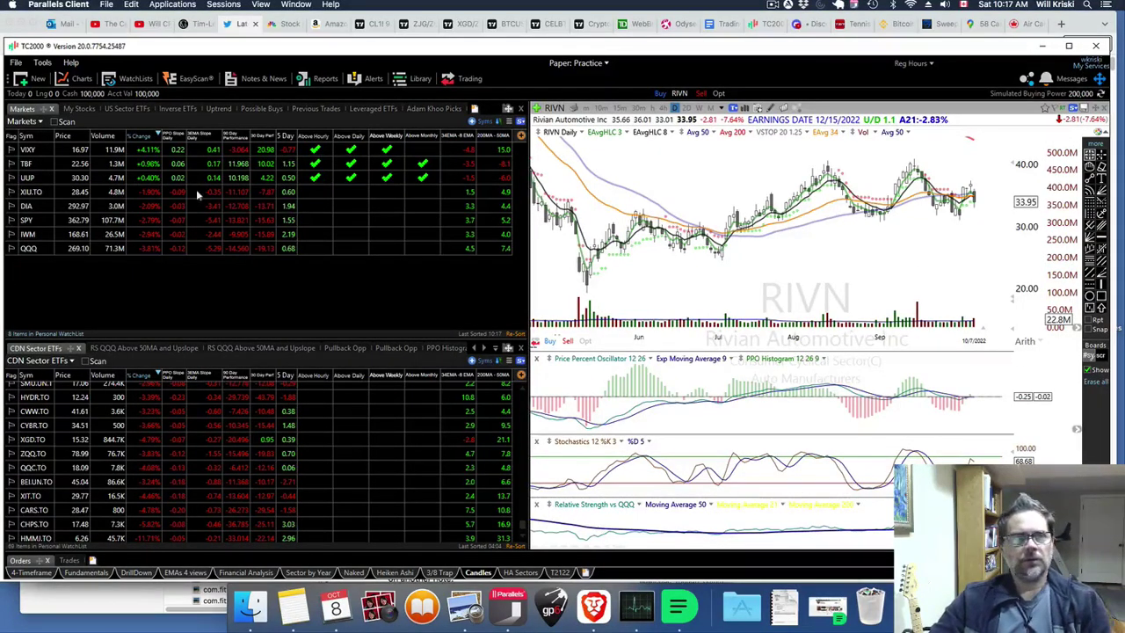
- Load the QQQ daily chart from the personal watchlist in place of RIVN
{"action": "left_click", "coordinate": [68, 249]}
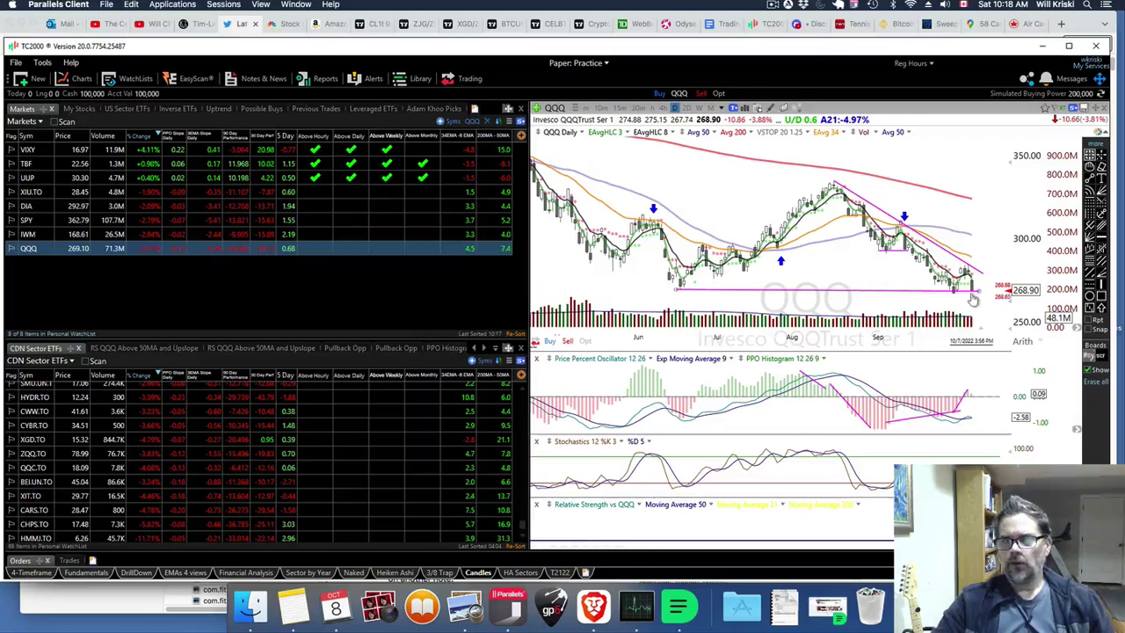
{"action": "mouse_move", "coordinate": [969, 298]}
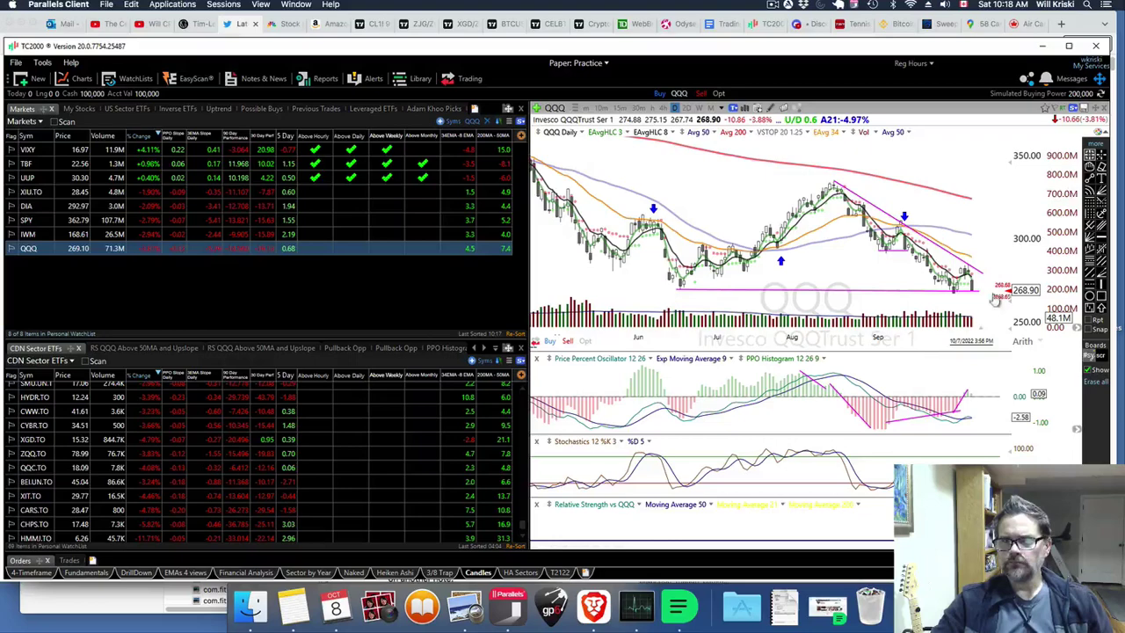
- Chart IWM, the iShares Russell 2000 ETF, from the watchlist
{"action": "left_click", "coordinate": [75, 235]}
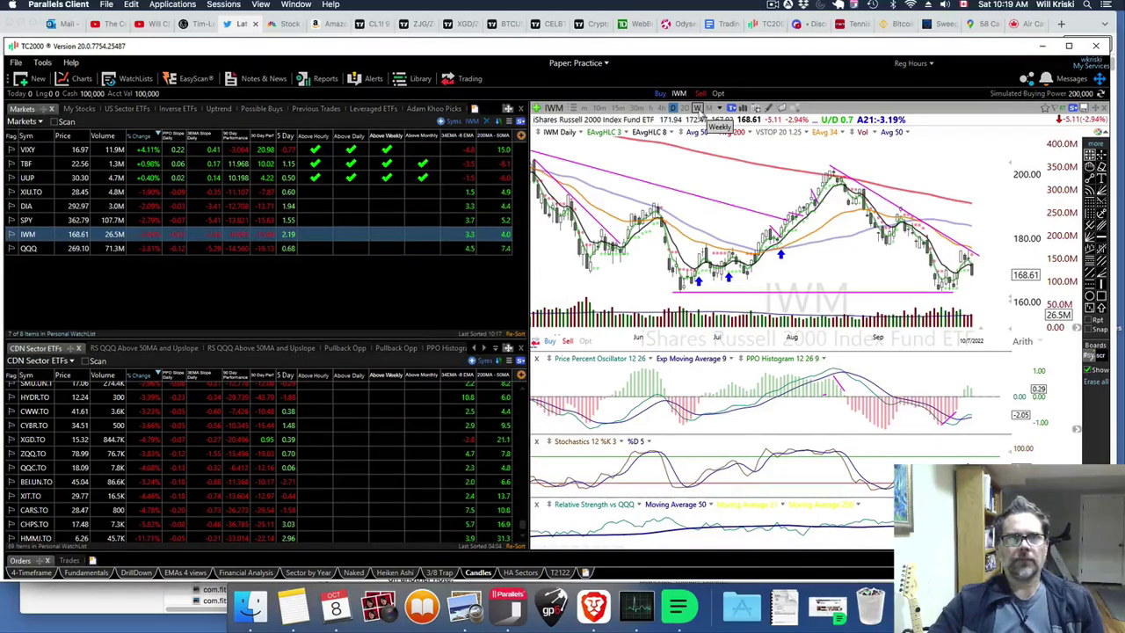
- Chart SPY daily and read the details of its descending trend lines
{"action": "left_click", "coordinate": [80, 221]}
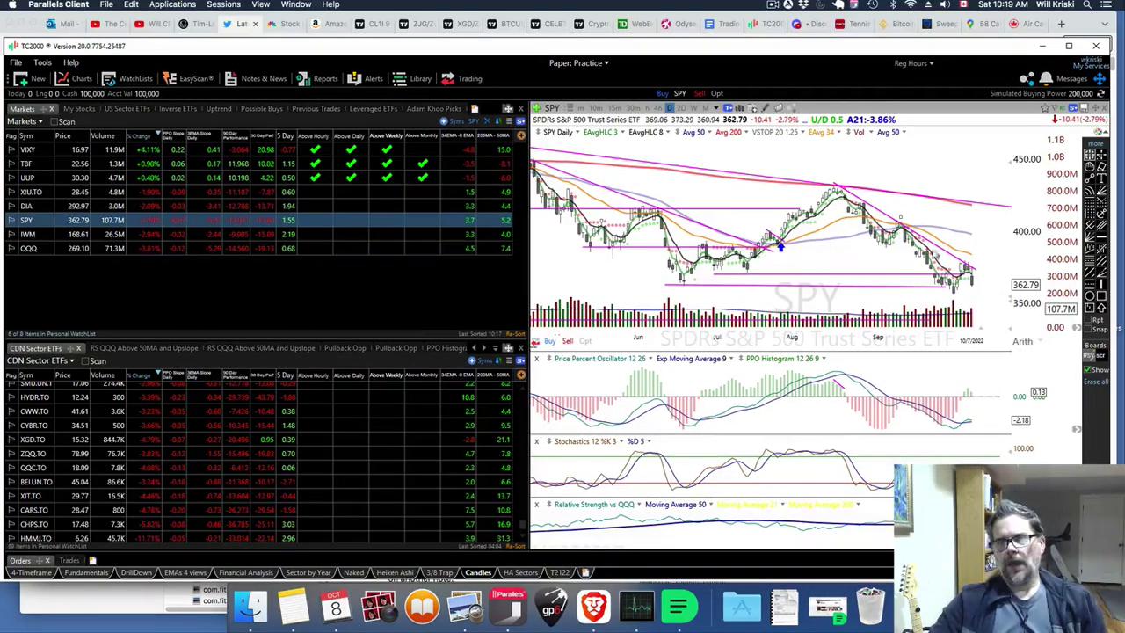
{"action": "mouse_move", "coordinate": [974, 274]}
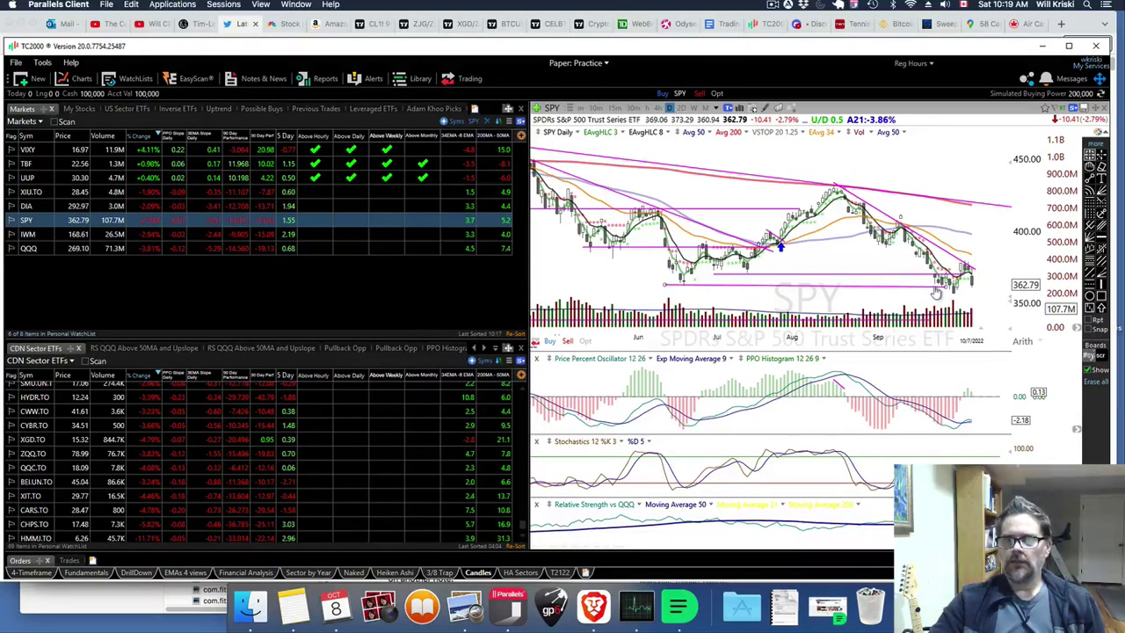
{"action": "mouse_move", "coordinate": [895, 279]}
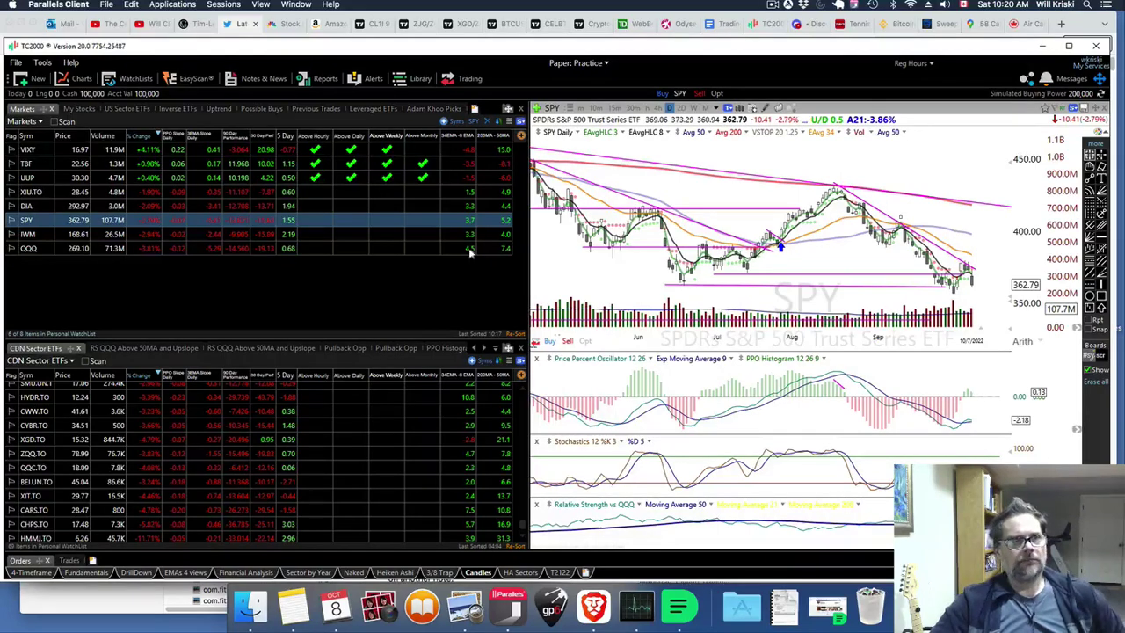
- Glance at the DIA chart, then load the UUP daily chart
{"action": "left_click", "coordinate": [84, 205]}
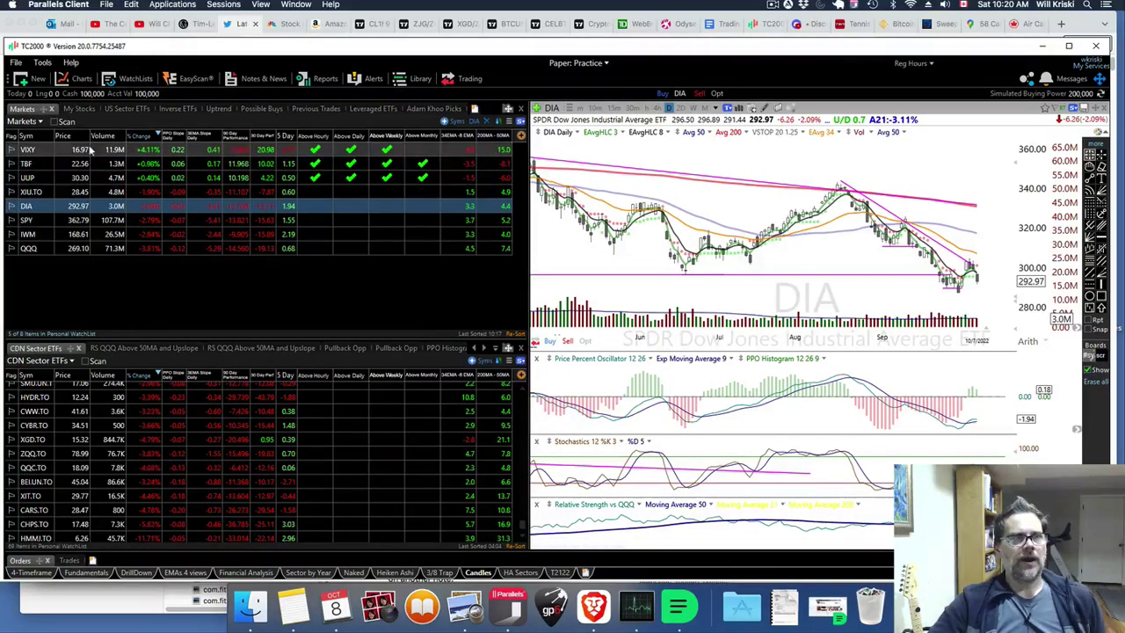
{"action": "left_click", "coordinate": [62, 177]}
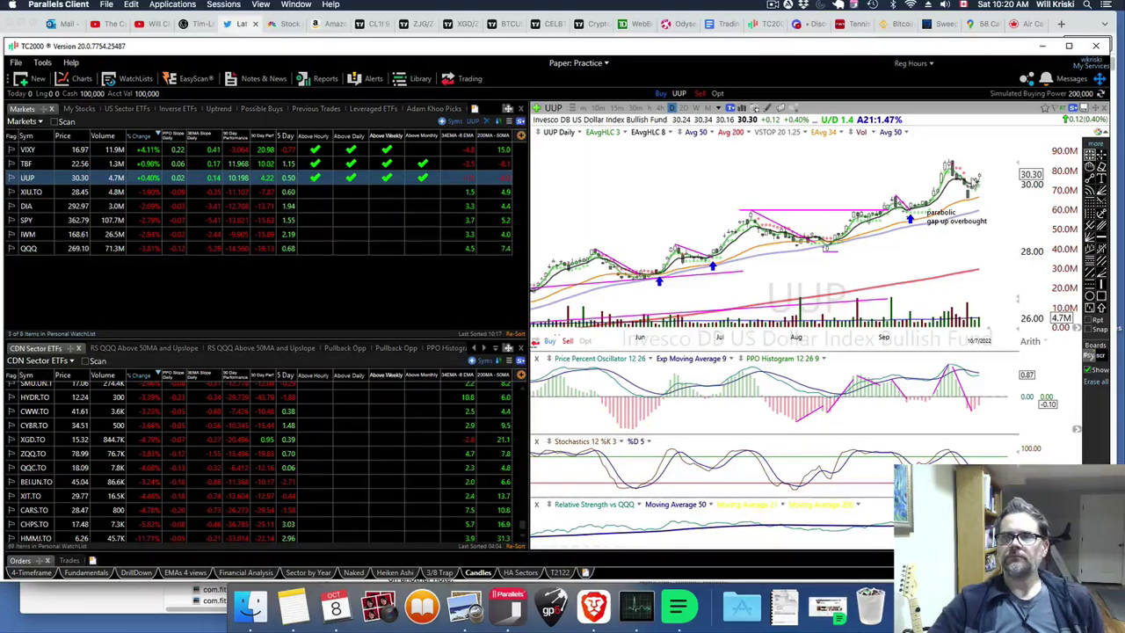
- Put UUP on weekly bars with all drawings erased, then chart TBF weekly
{"action": "left_click", "coordinate": [696, 107]}
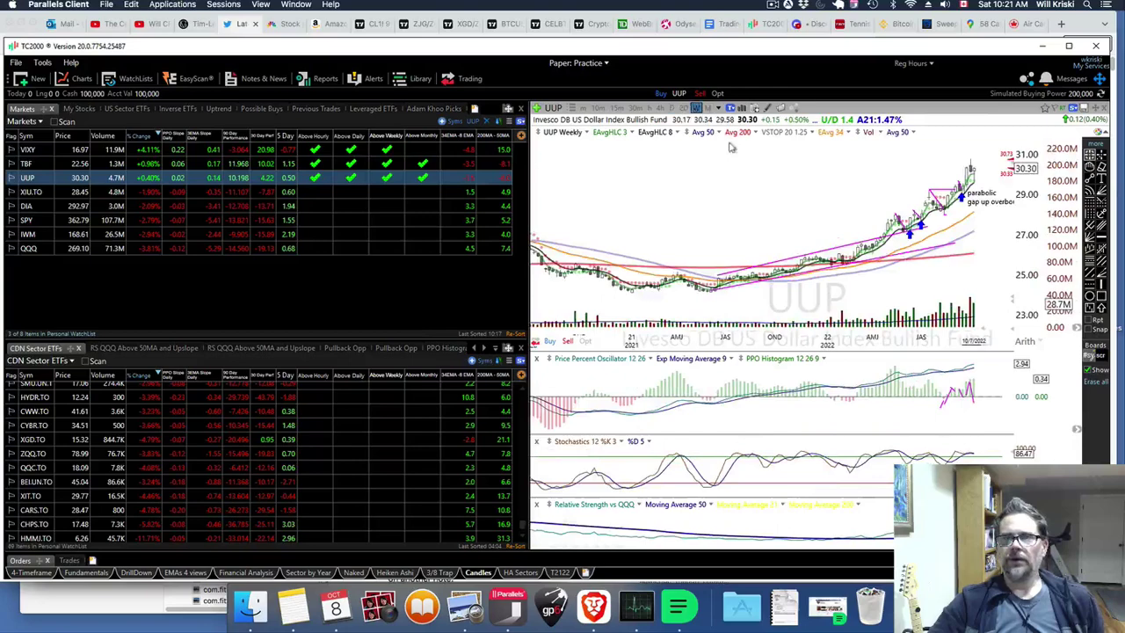
{"action": "left_click", "coordinate": [1096, 379]}
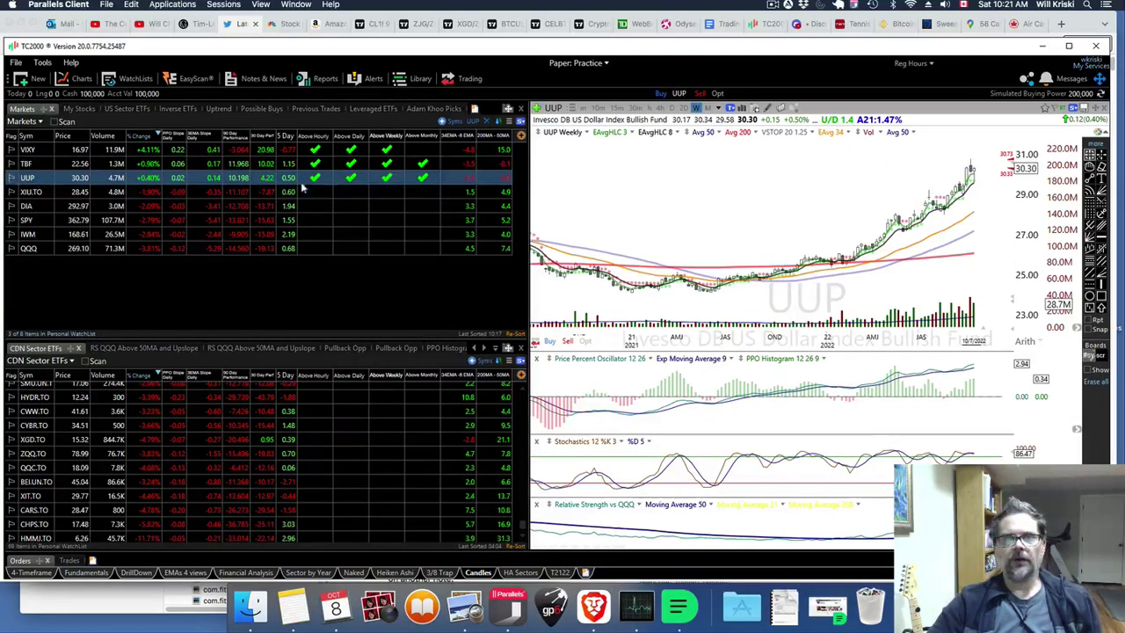
{"action": "left_click", "coordinate": [158, 164]}
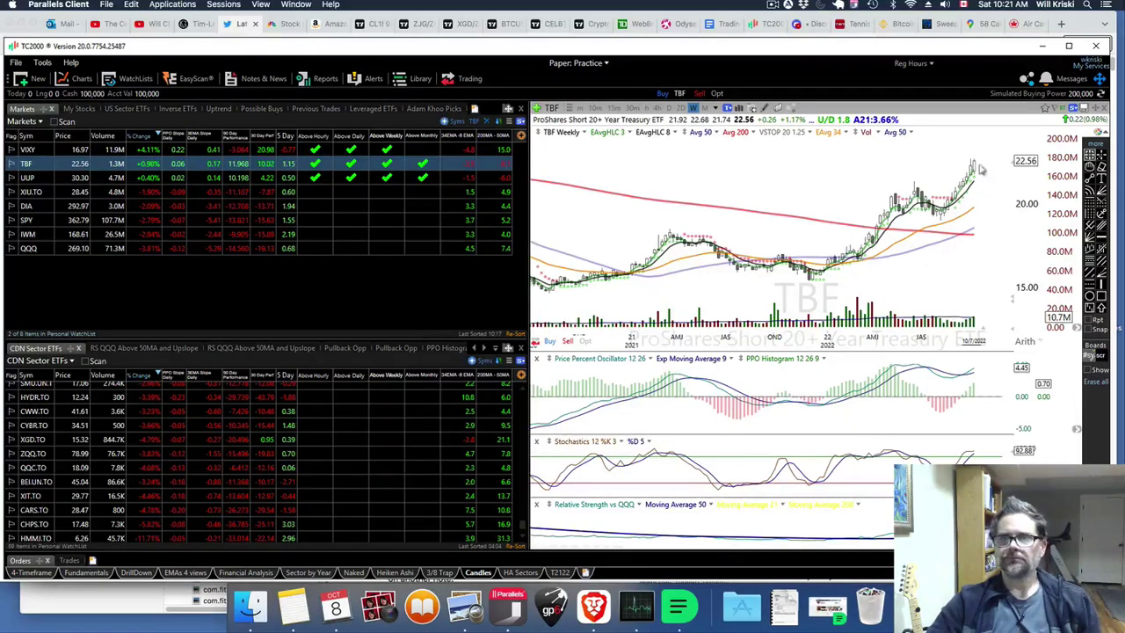
- Chart VIXY on daily bars with its saved drawings shown again
{"action": "left_click", "coordinate": [79, 149]}
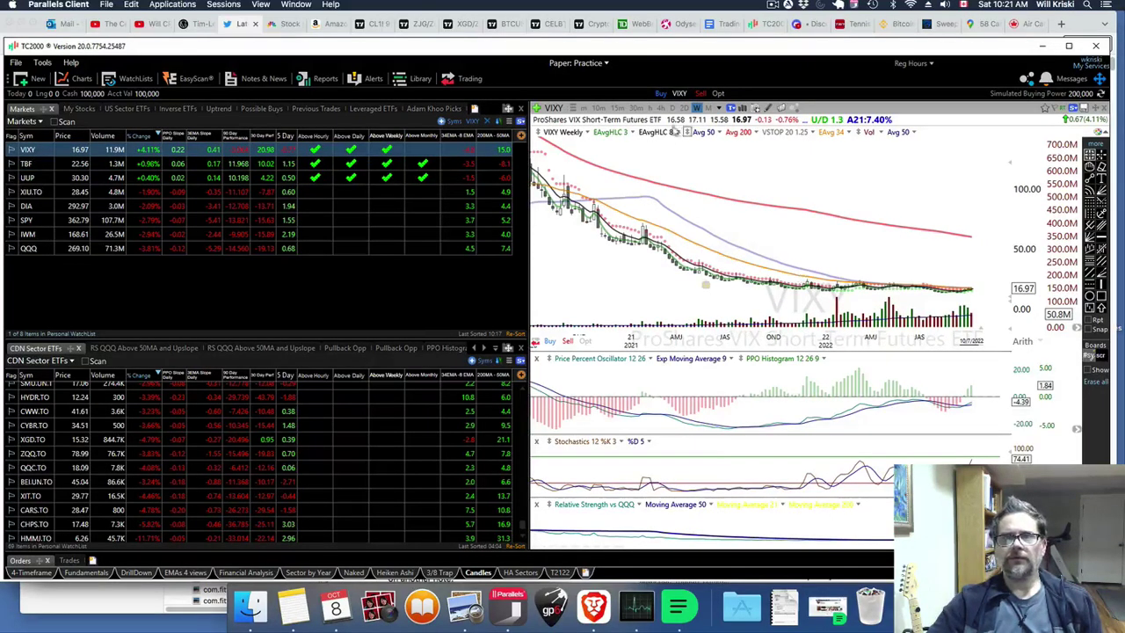
{"action": "left_click", "coordinate": [672, 107]}
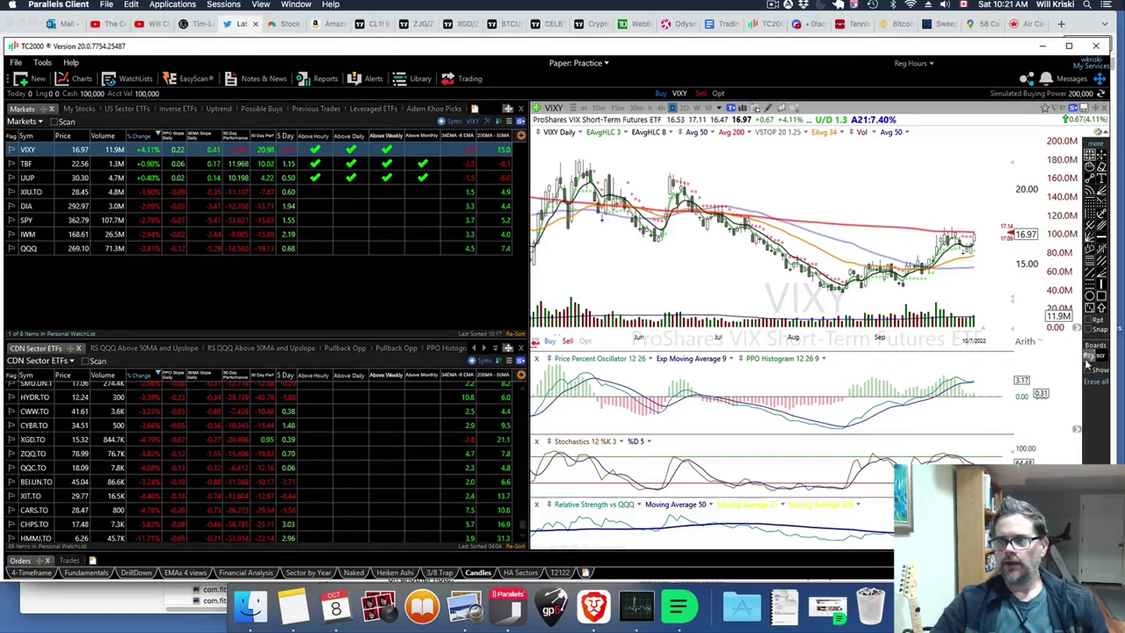
{"action": "left_click", "coordinate": [1094, 369]}
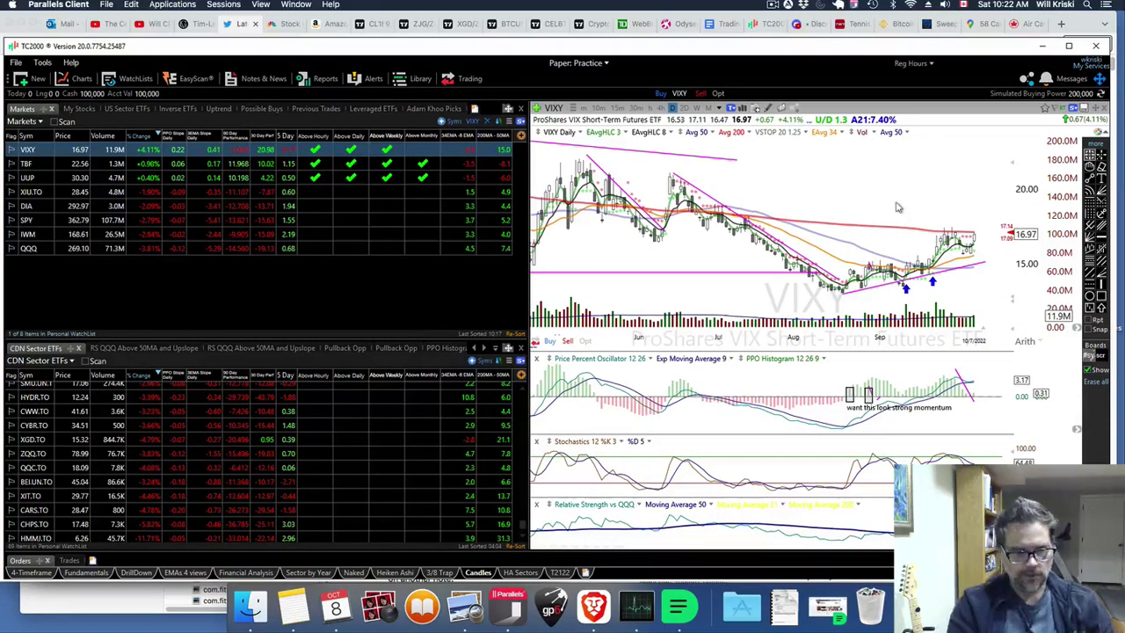
- Load VIX--X and stretch its rising trendline up to the latest bars
{"action": "type", "text": "VIX"}
{"action": "key", "text": "Return"}
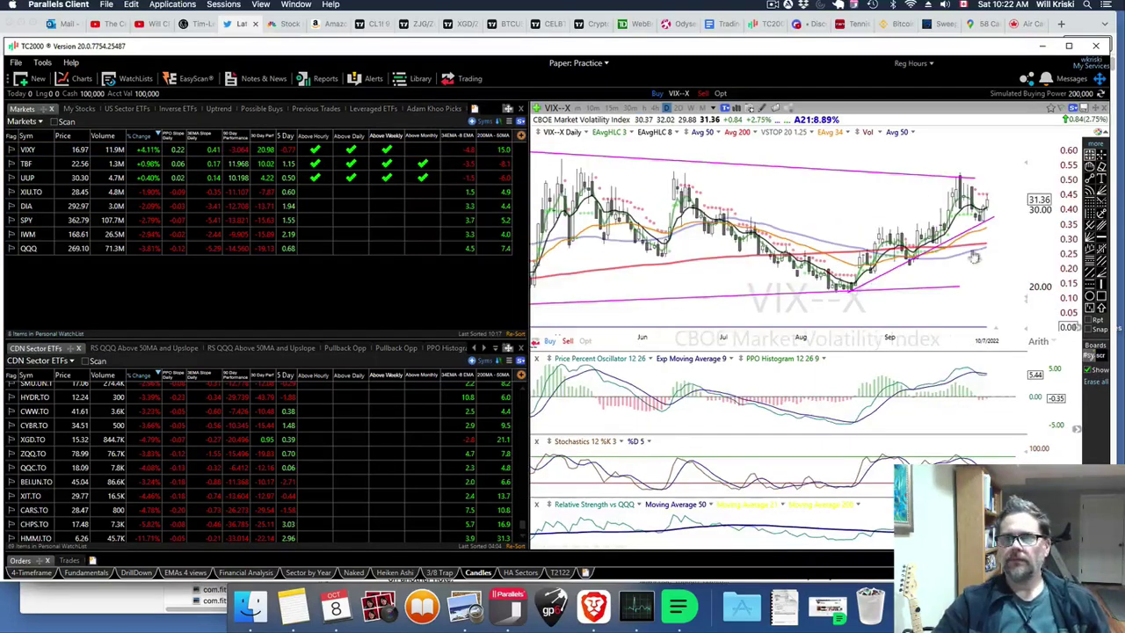
{"action": "scroll", "coordinate": [978, 265], "scroll_direction": "down", "scroll_amount": 2}
{"action": "scroll", "coordinate": [981, 269], "scroll_direction": "down", "scroll_amount": 5}
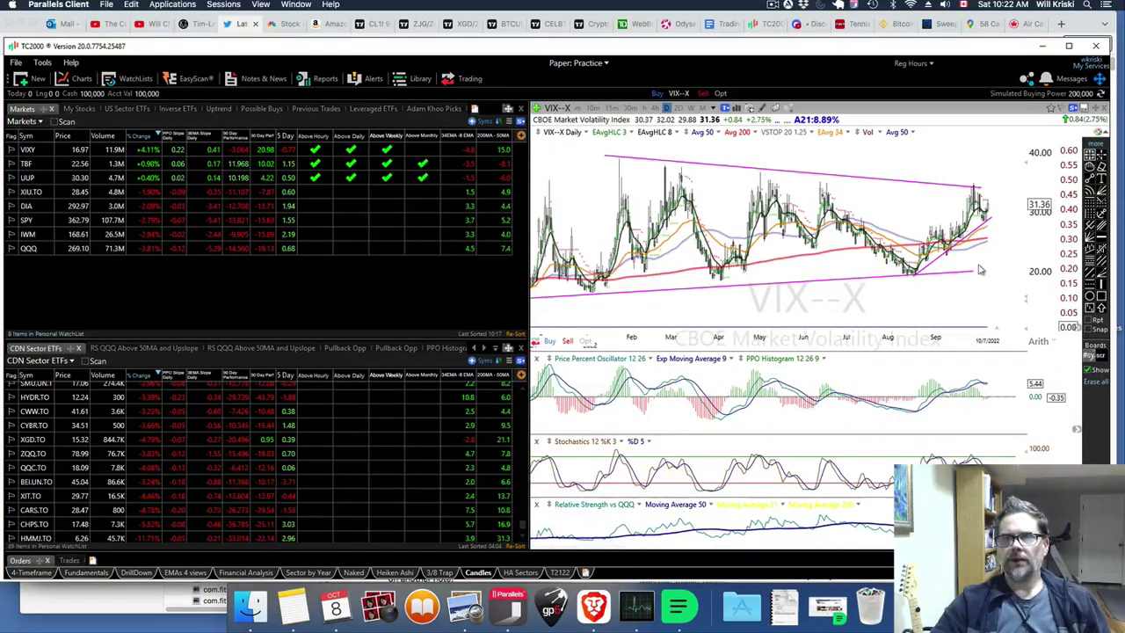
{"action": "scroll", "coordinate": [981, 269], "scroll_direction": "down", "scroll_amount": 6}
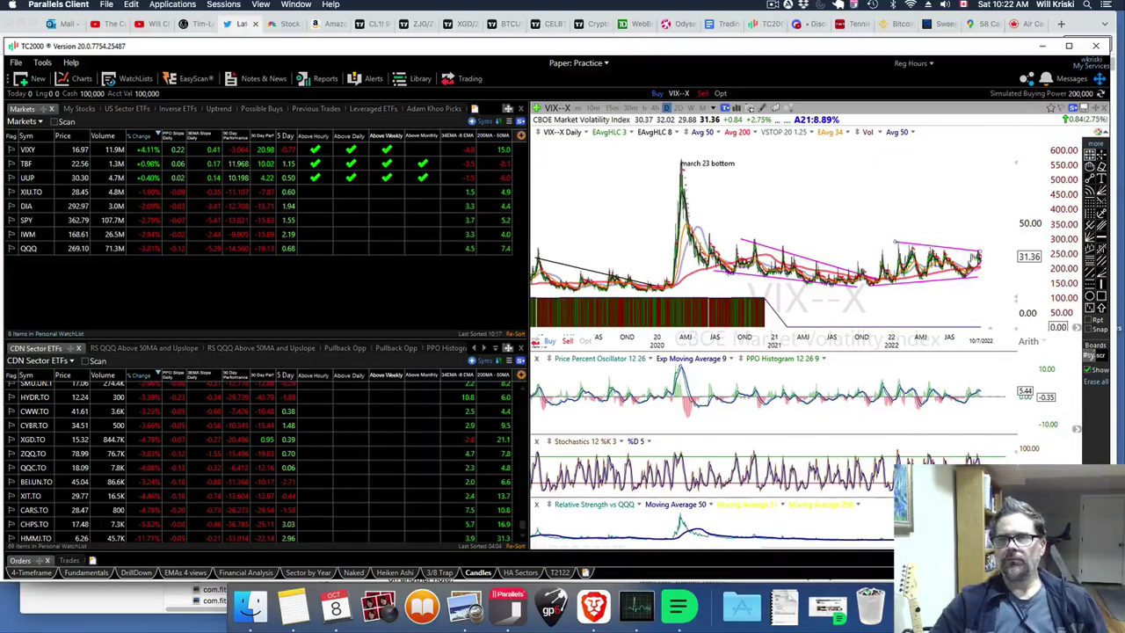
{"action": "scroll", "coordinate": [930, 274], "scroll_direction": "up", "scroll_amount": 2}
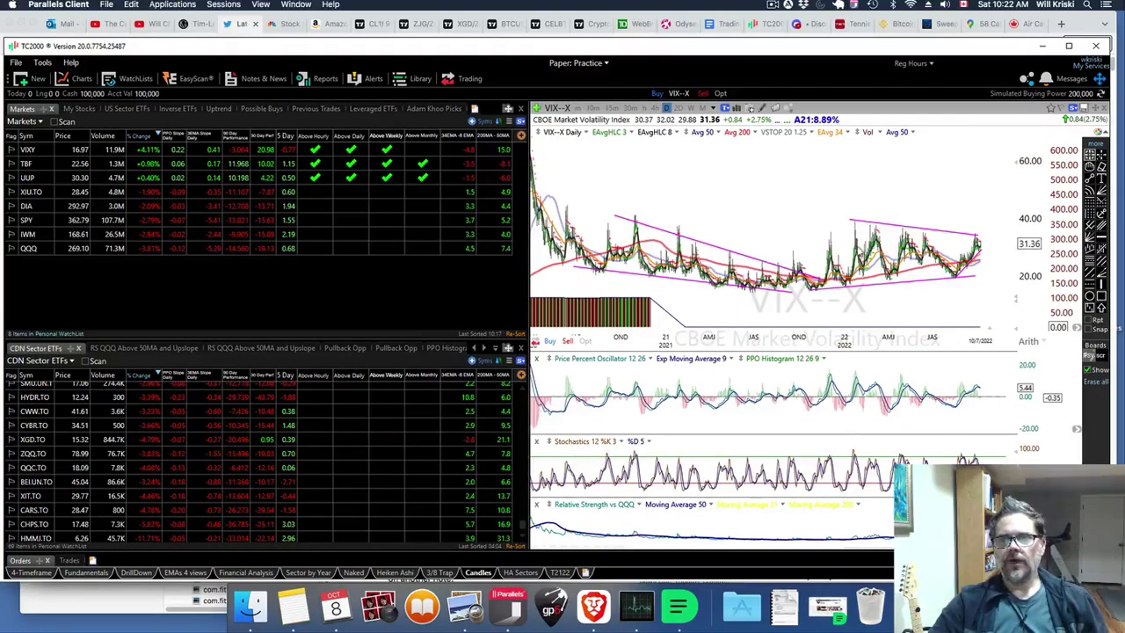
{"action": "scroll", "coordinate": [988, 220], "scroll_direction": "up", "scroll_amount": 2}
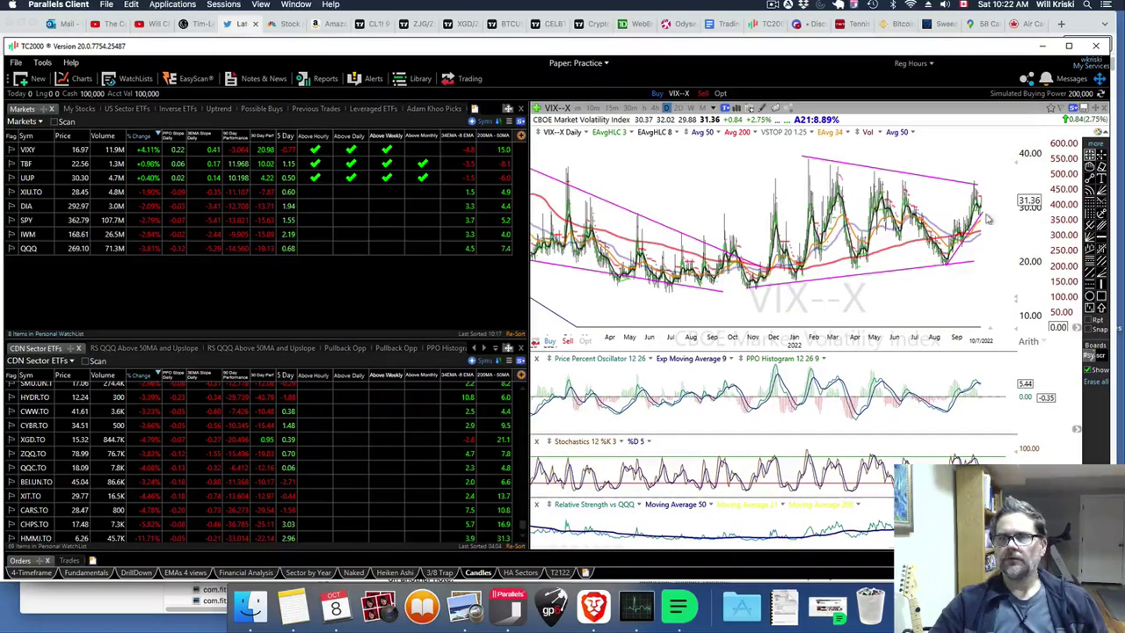
{"action": "scroll", "coordinate": [990, 224], "scroll_direction": "up", "scroll_amount": 2}
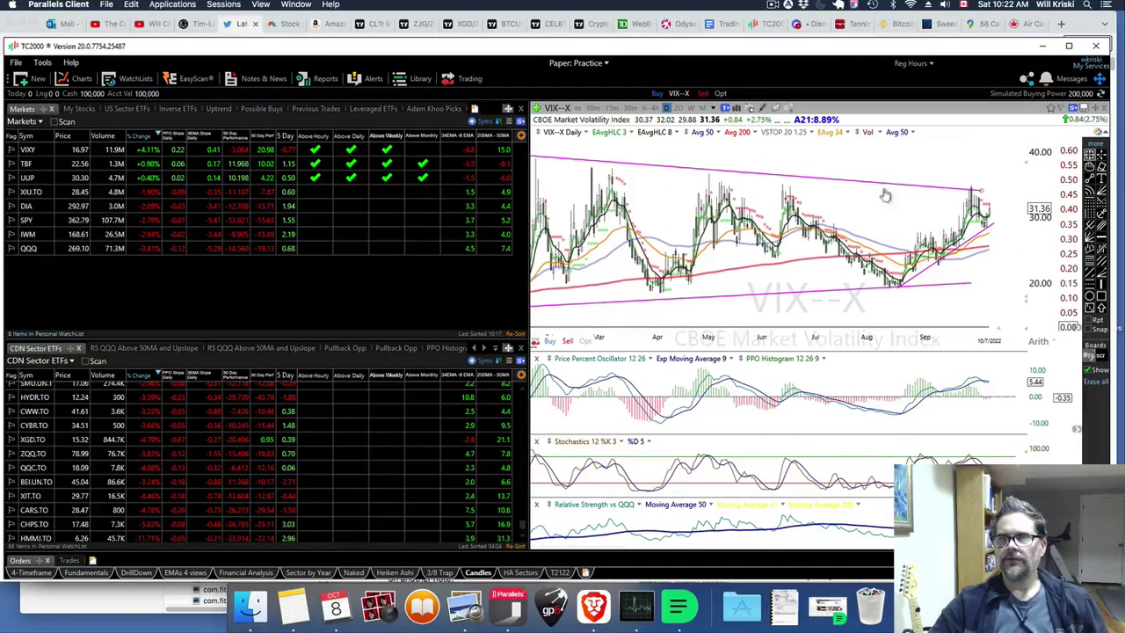
{"action": "left_click_drag", "start_coordinate": [991, 223], "coordinate": [1007, 211]}
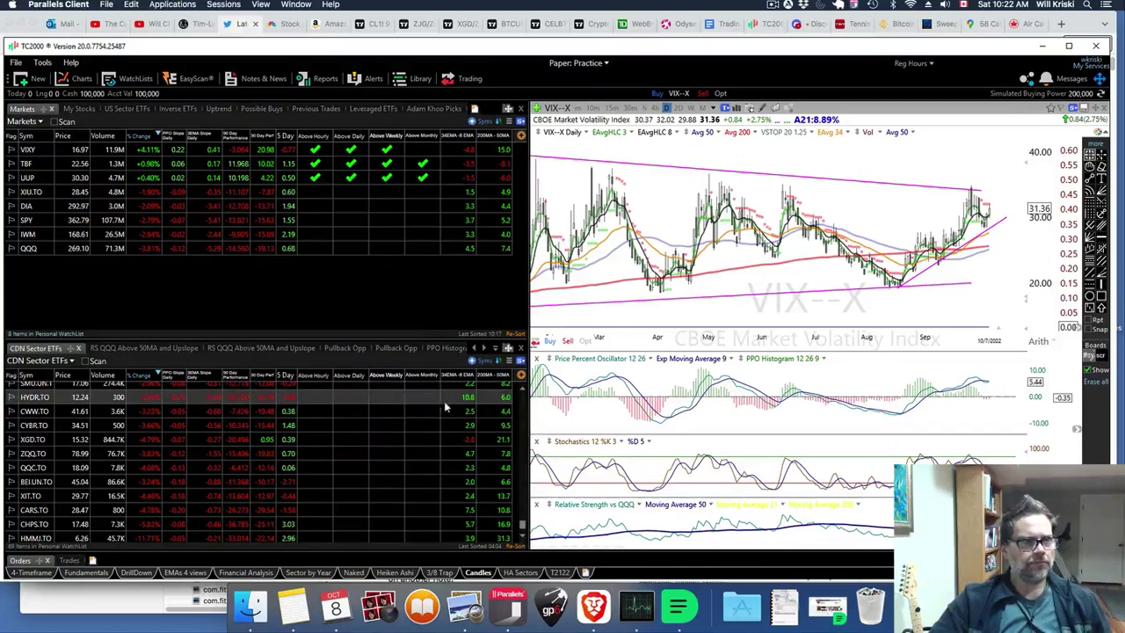
- Browse the US Sector ETFs watchlist, with gainers led by HDGE at +1.90%
{"action": "left_click", "coordinate": [127, 108]}
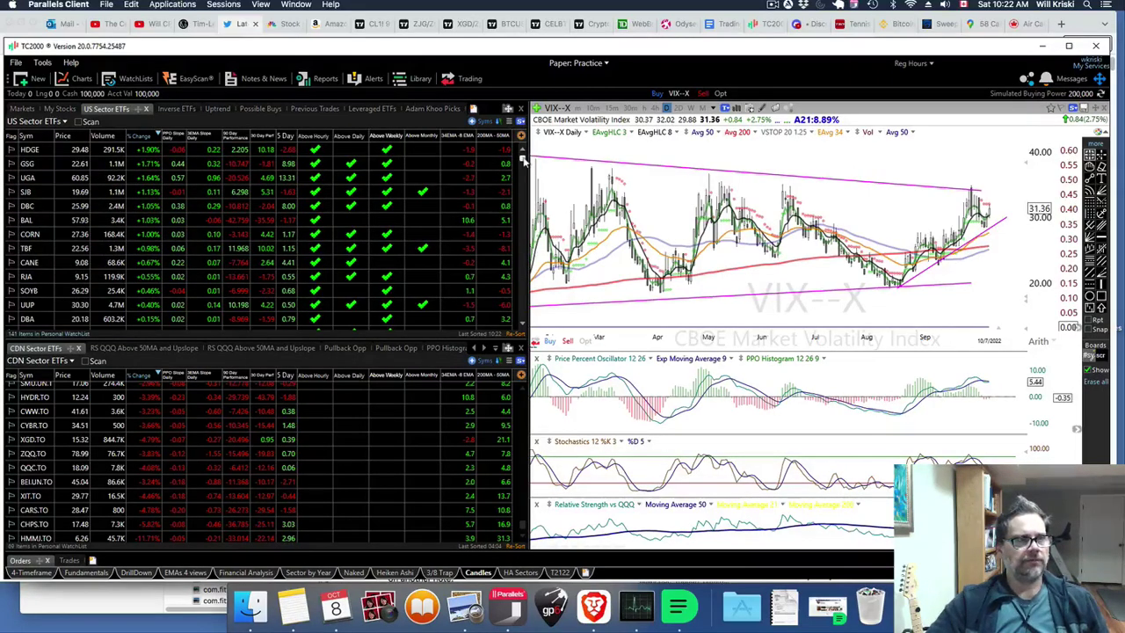
{"action": "mouse_move", "coordinate": [524, 161]}
{"action": "left_mouse_down"}
{"action": "mouse_move", "coordinate": [519, 233]}
{"action": "mouse_move", "coordinate": [523, 162]}
{"action": "left_mouse_up"}
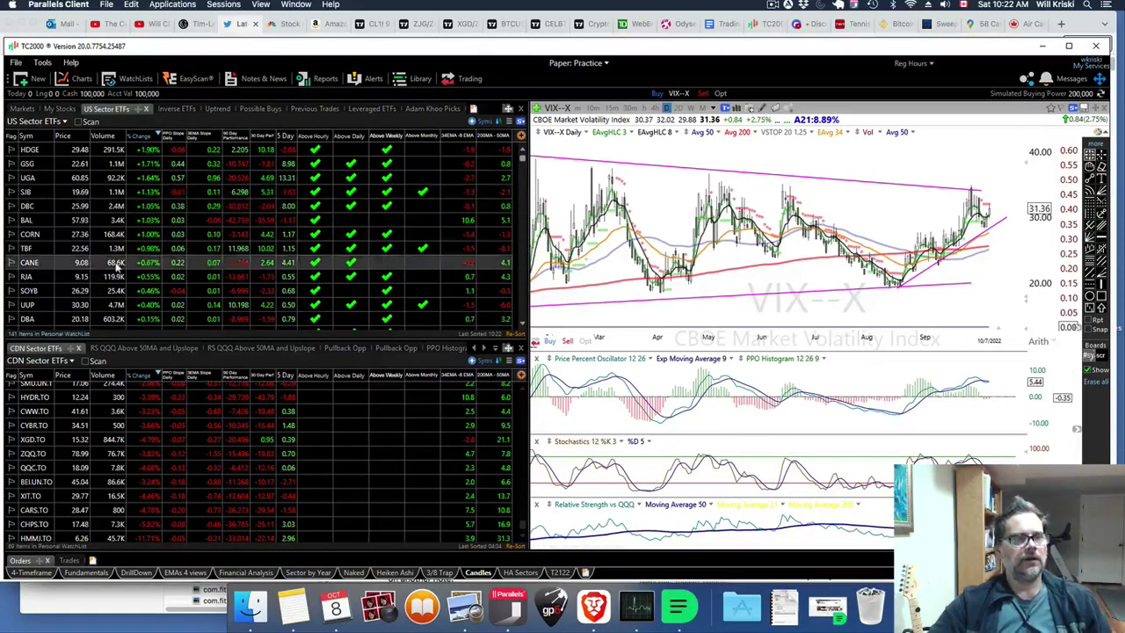
{"action": "scroll", "coordinate": [117, 264], "scroll_direction": "down", "scroll_amount": 3}
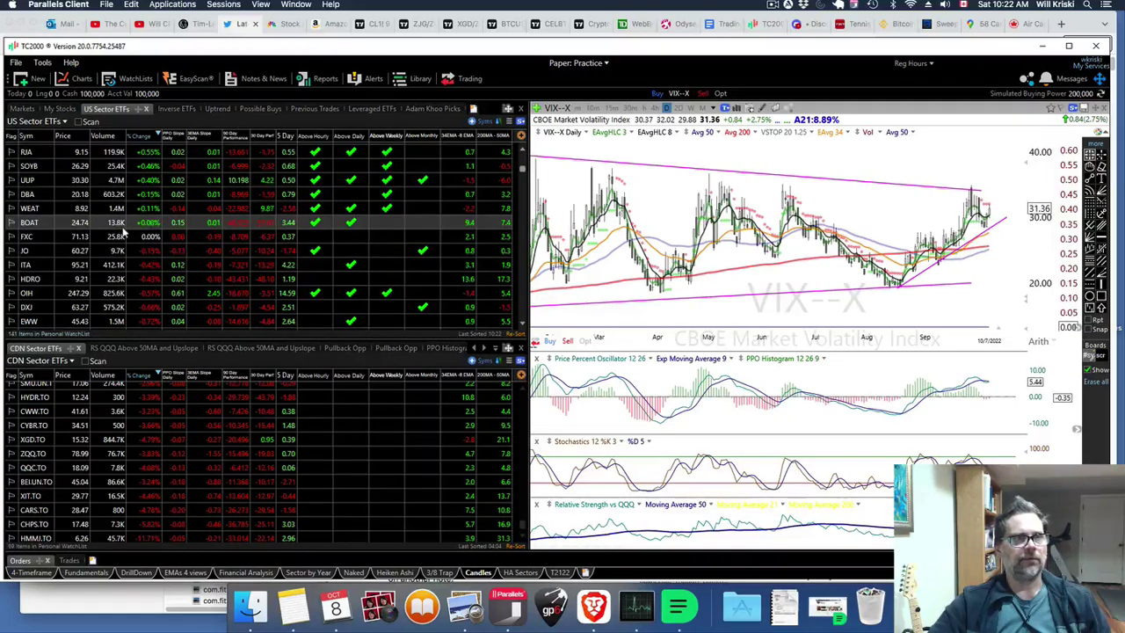
{"action": "scroll", "coordinate": [123, 231], "scroll_direction": "up", "scroll_amount": 3}
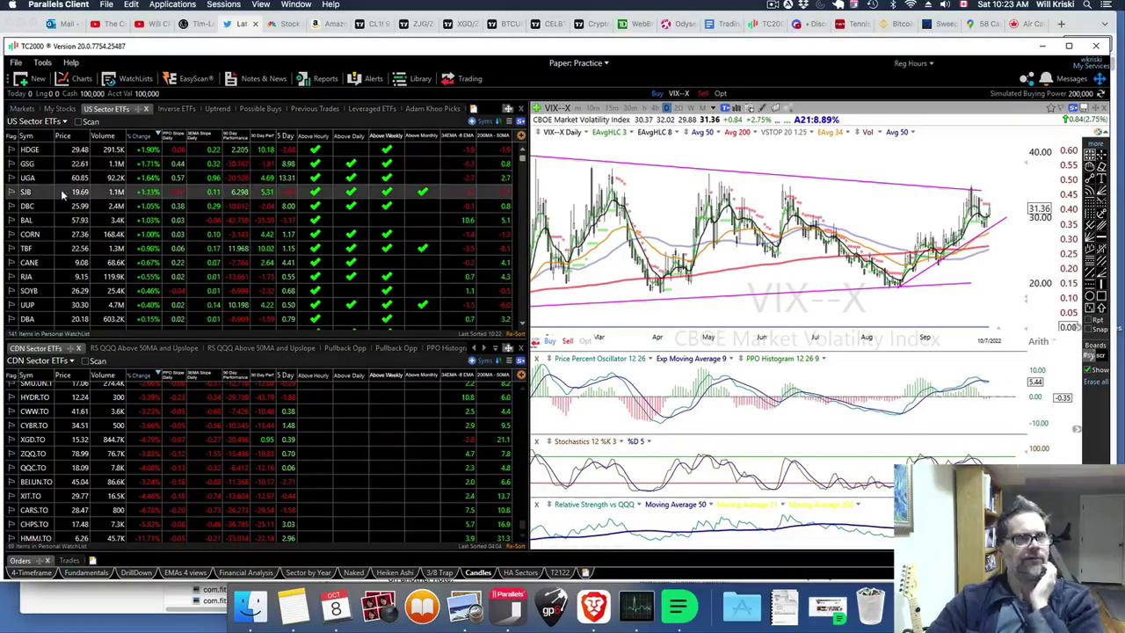
- Compare the TBF and SJB daily charts from the sector list, ending on TBF
{"action": "left_click", "coordinate": [77, 248]}
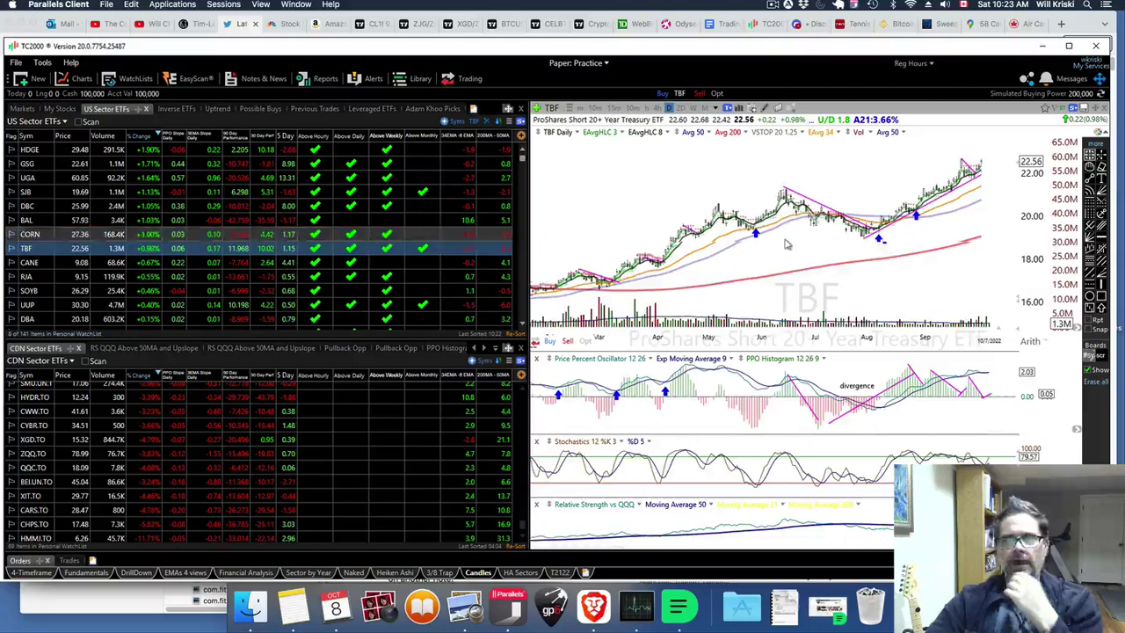
{"action": "scroll", "coordinate": [958, 241], "scroll_direction": "up", "scroll_amount": 2}
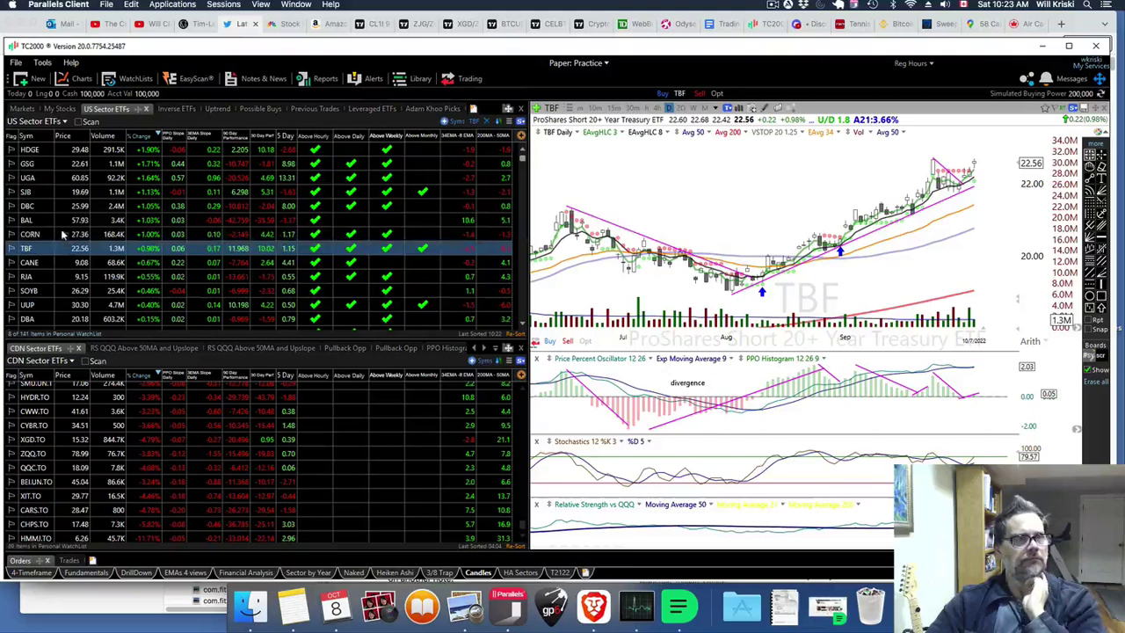
{"action": "left_click", "coordinate": [59, 193]}
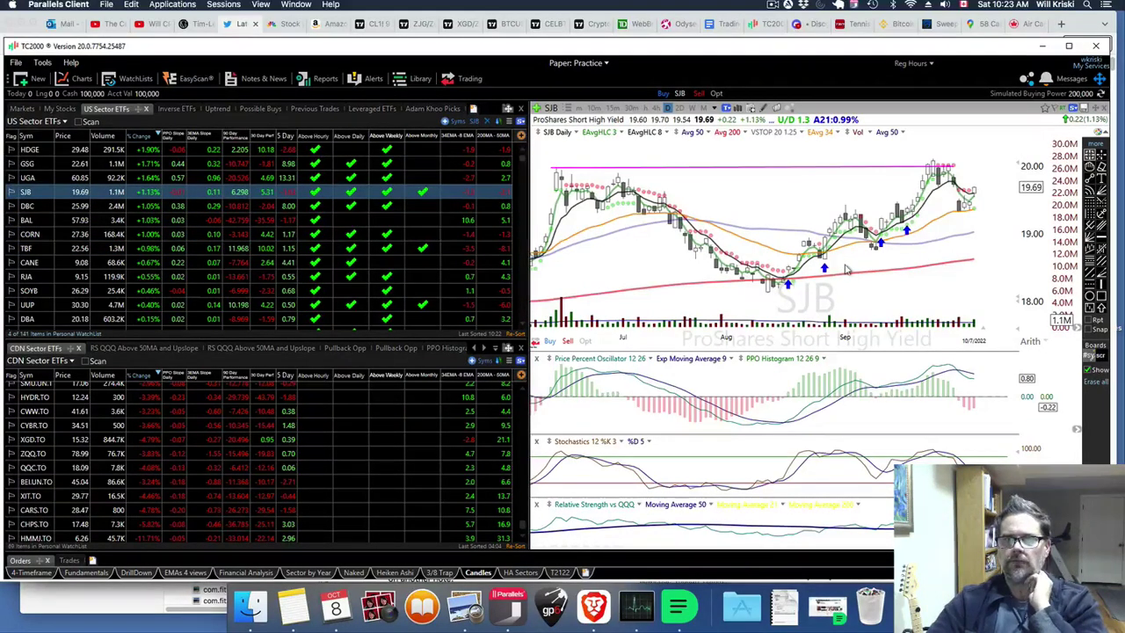
{"action": "scroll", "coordinate": [974, 253], "scroll_direction": "down", "scroll_amount": 1}
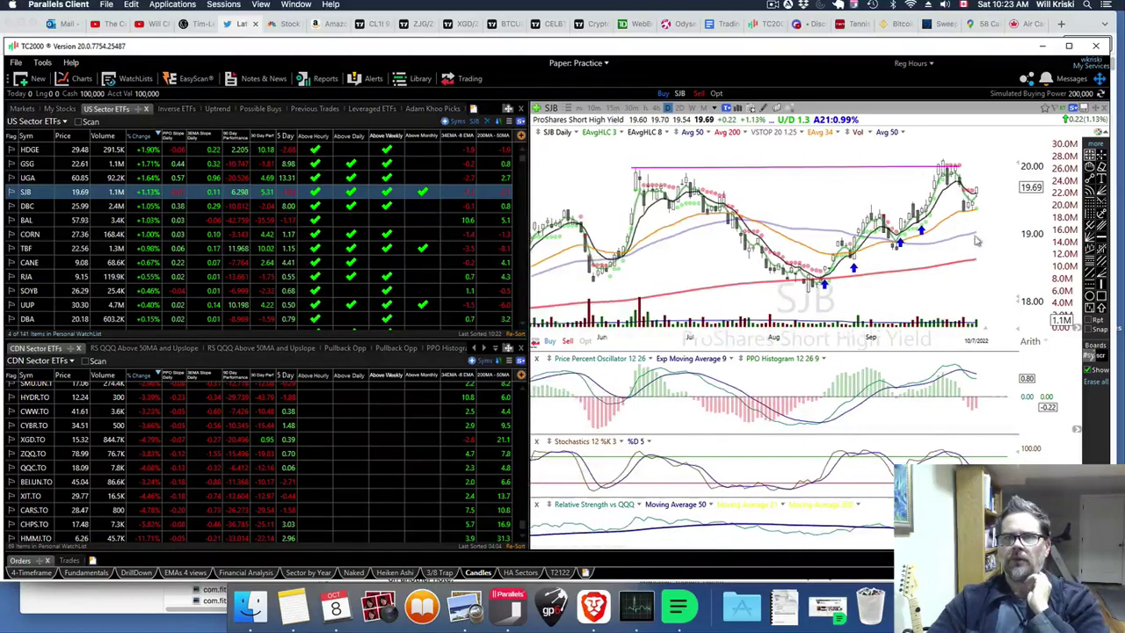
{"action": "left_click", "coordinate": [264, 250]}
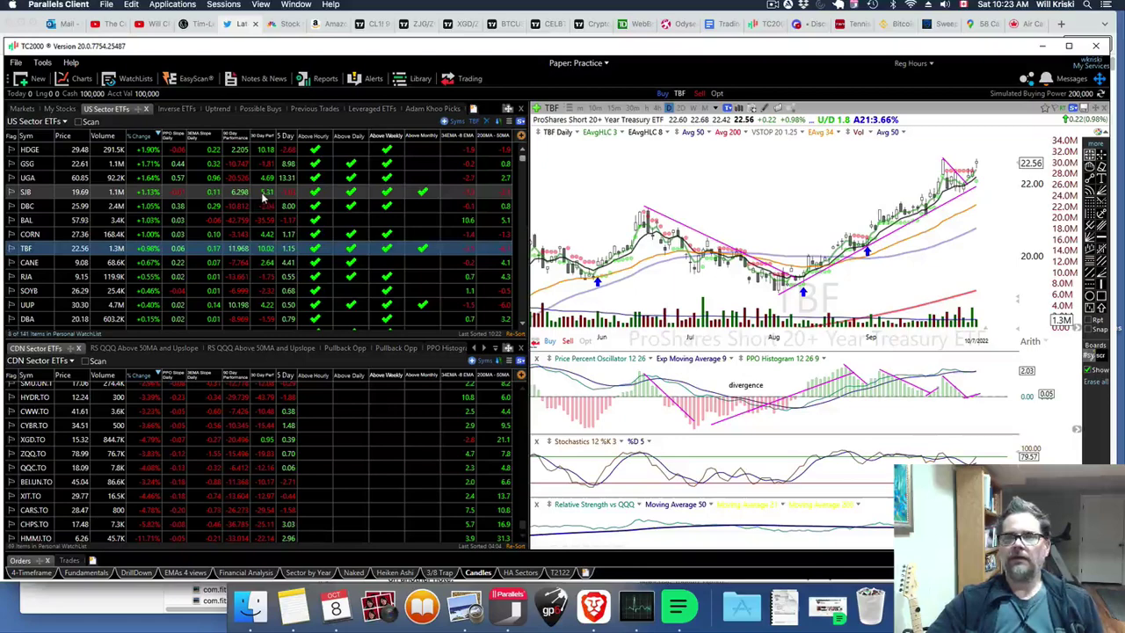
{"action": "left_click", "coordinate": [262, 193]}
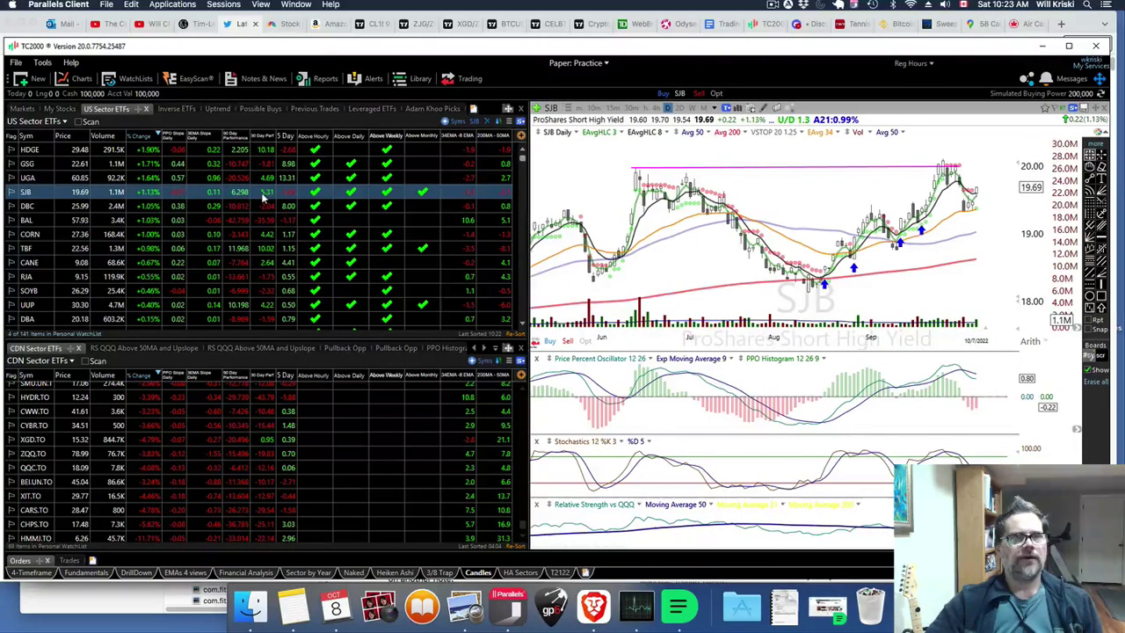
{"action": "left_click", "coordinate": [285, 250]}
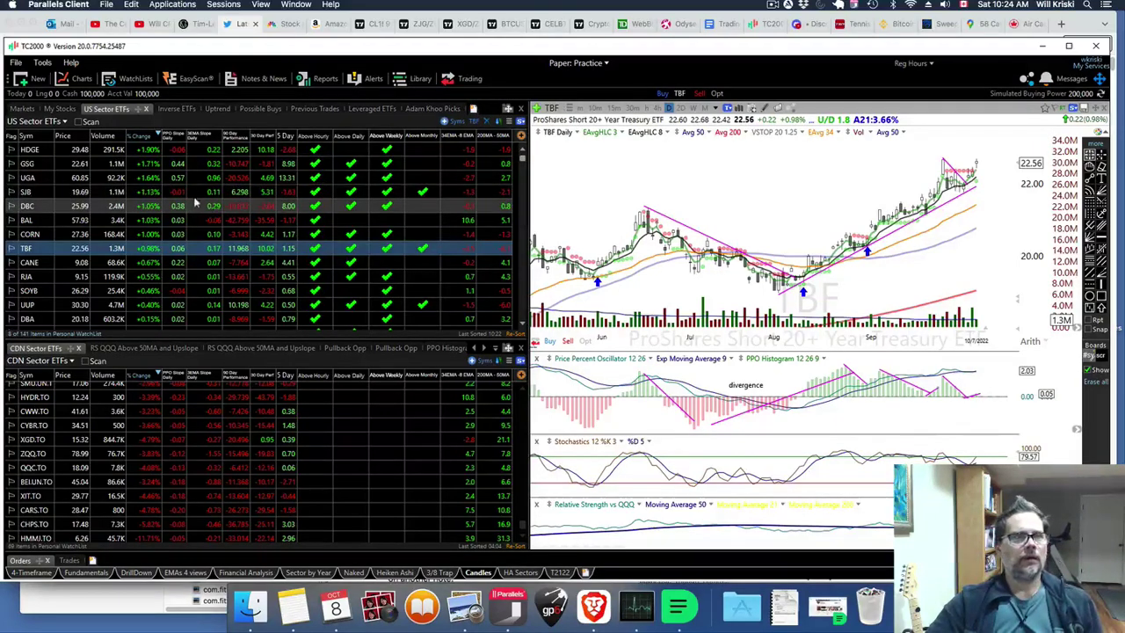
- Chart the UGA gasoline fund daily and read its trend line details
{"action": "left_click", "coordinate": [67, 180]}
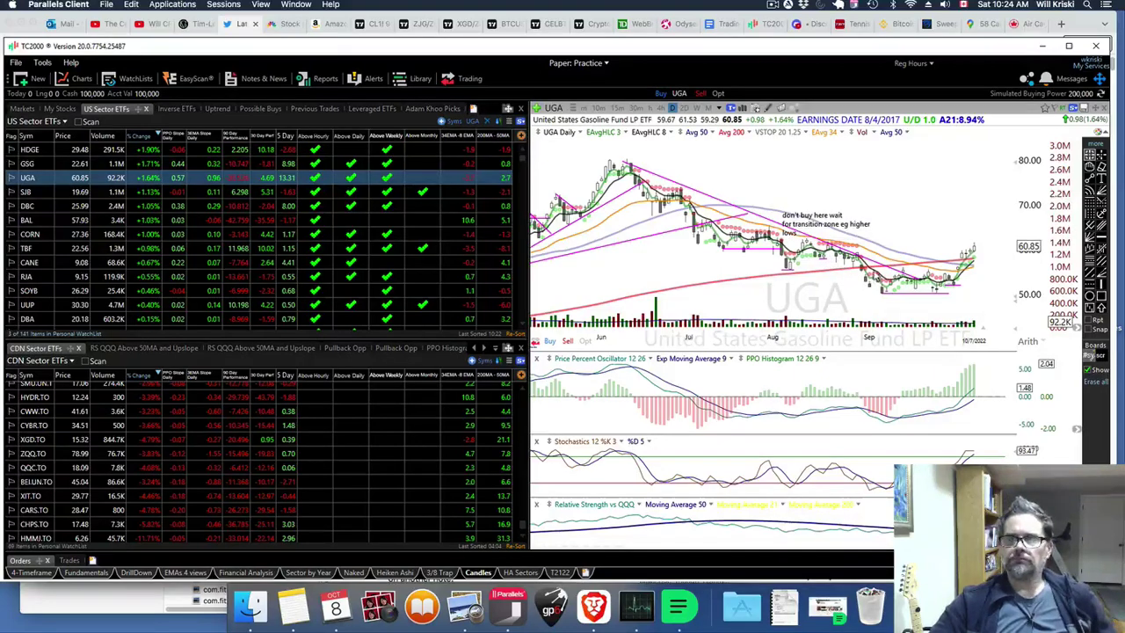
{"action": "mouse_move", "coordinate": [875, 271]}
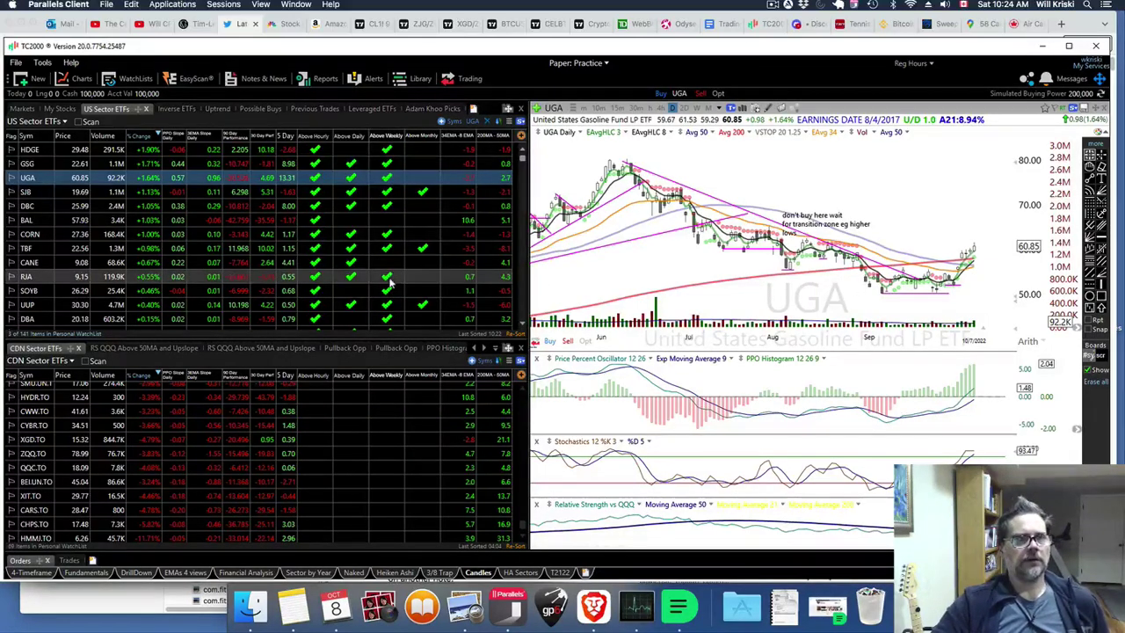
- Chart DBC, zoom it in and back out, then switch to GSG (22.61, +1.71%)
{"action": "left_click", "coordinate": [84, 206]}
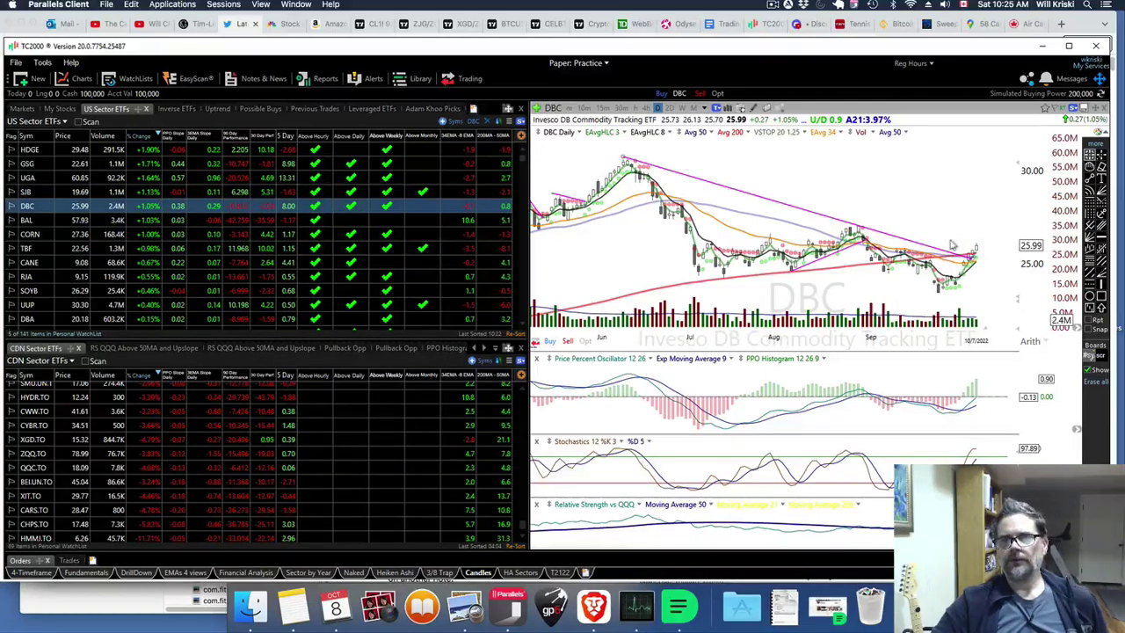
{"action": "scroll", "coordinate": [983, 275], "scroll_direction": "up", "scroll_amount": 2}
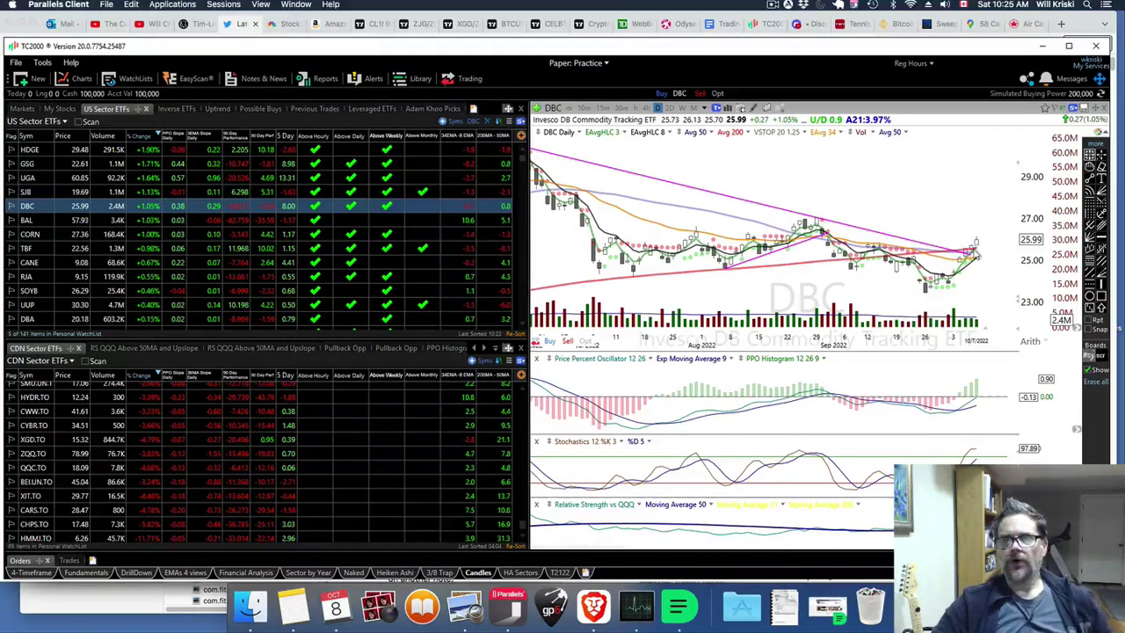
{"action": "scroll", "coordinate": [965, 279], "scroll_direction": "down", "scroll_amount": 2}
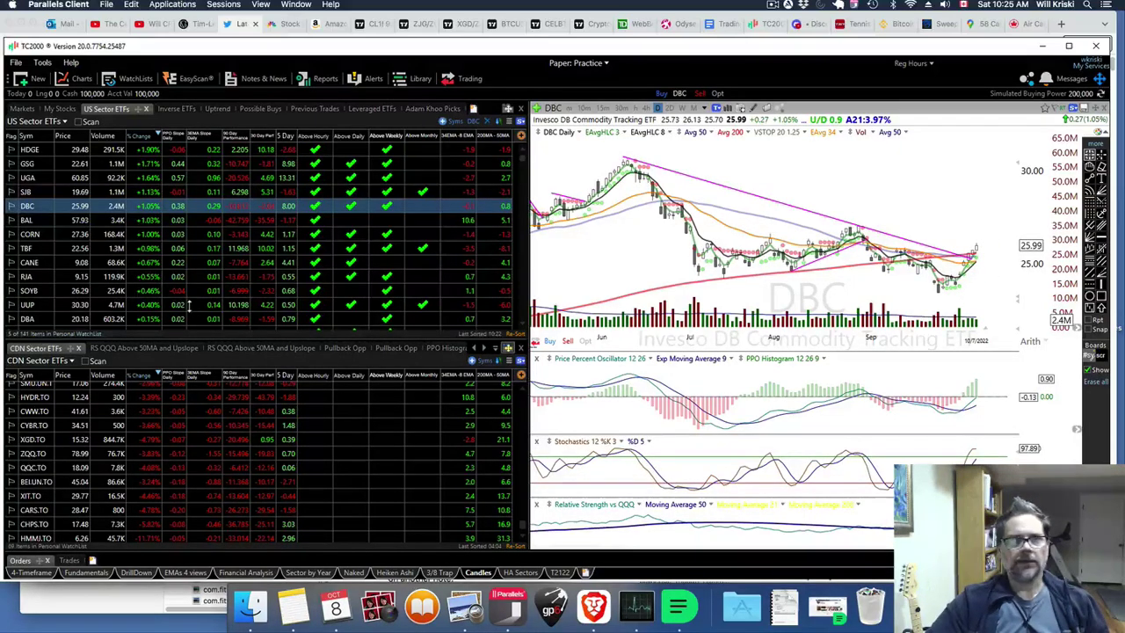
{"action": "left_click", "coordinate": [66, 164]}
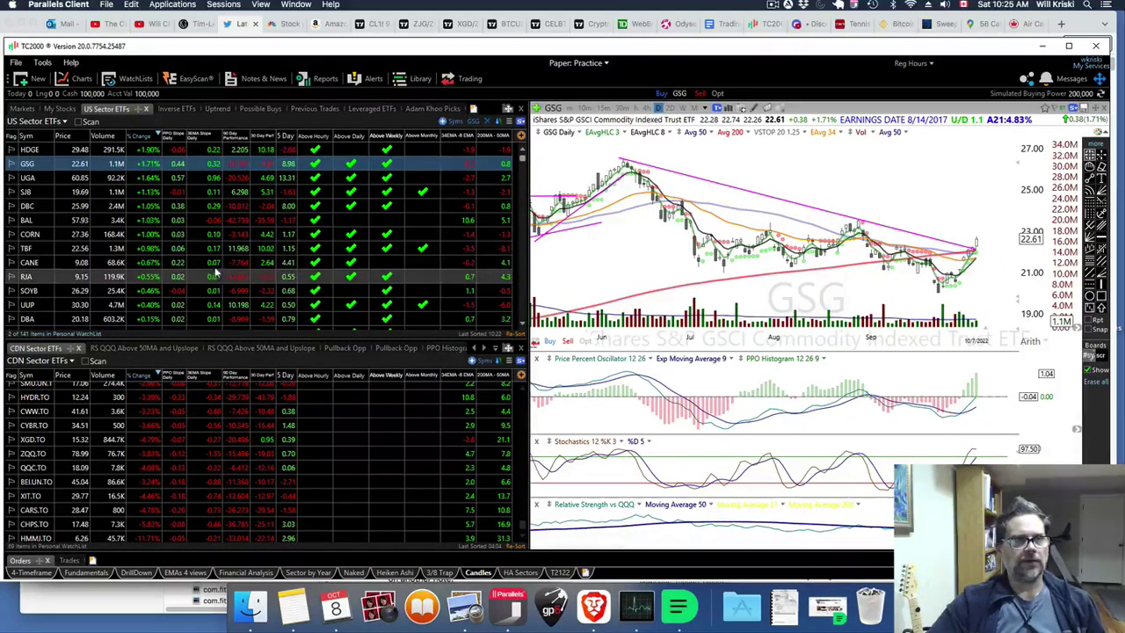
- Step through the BAL, CORN, CANE, RJA and SOYB charts, landing on DBA at 20.18
{"action": "left_click", "coordinate": [93, 220]}
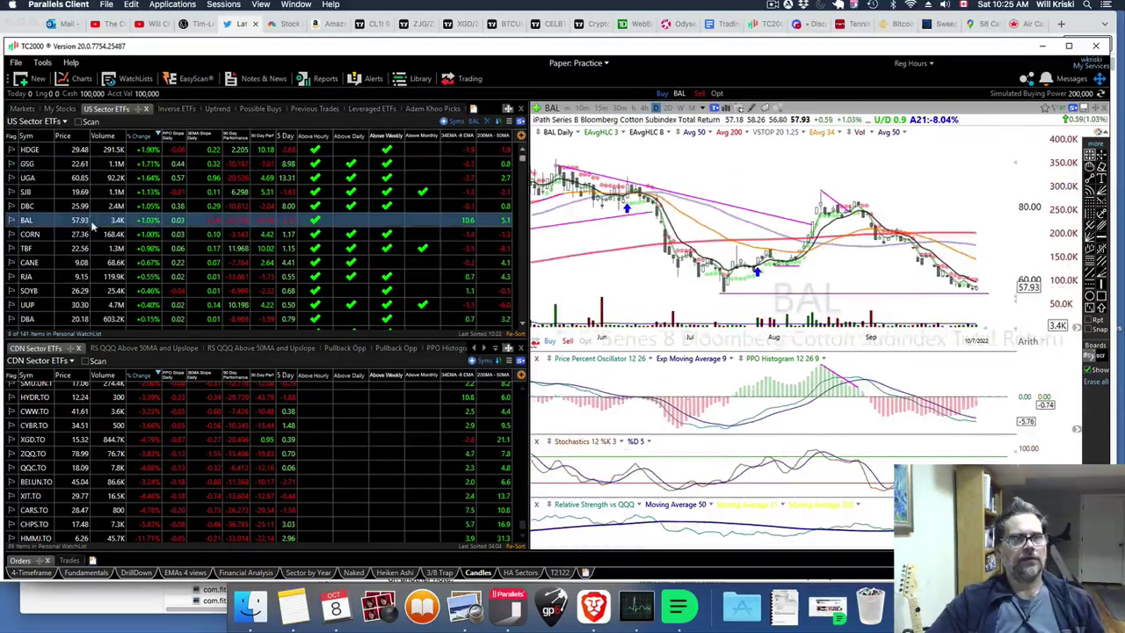
{"action": "key", "text": "Down"}
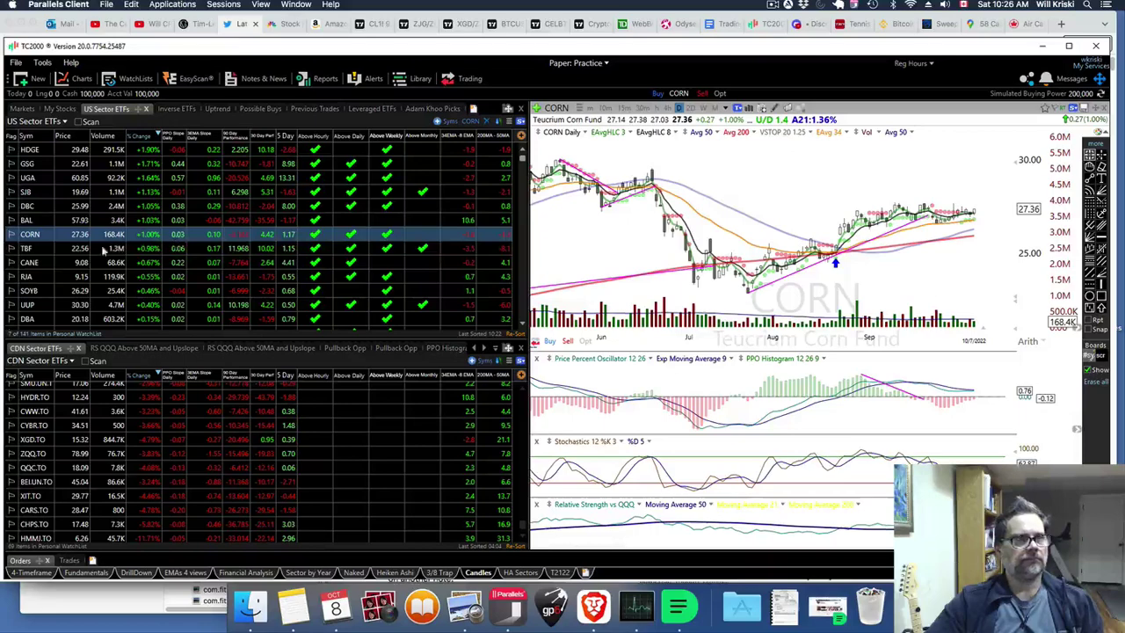
{"action": "left_click", "coordinate": [85, 263]}
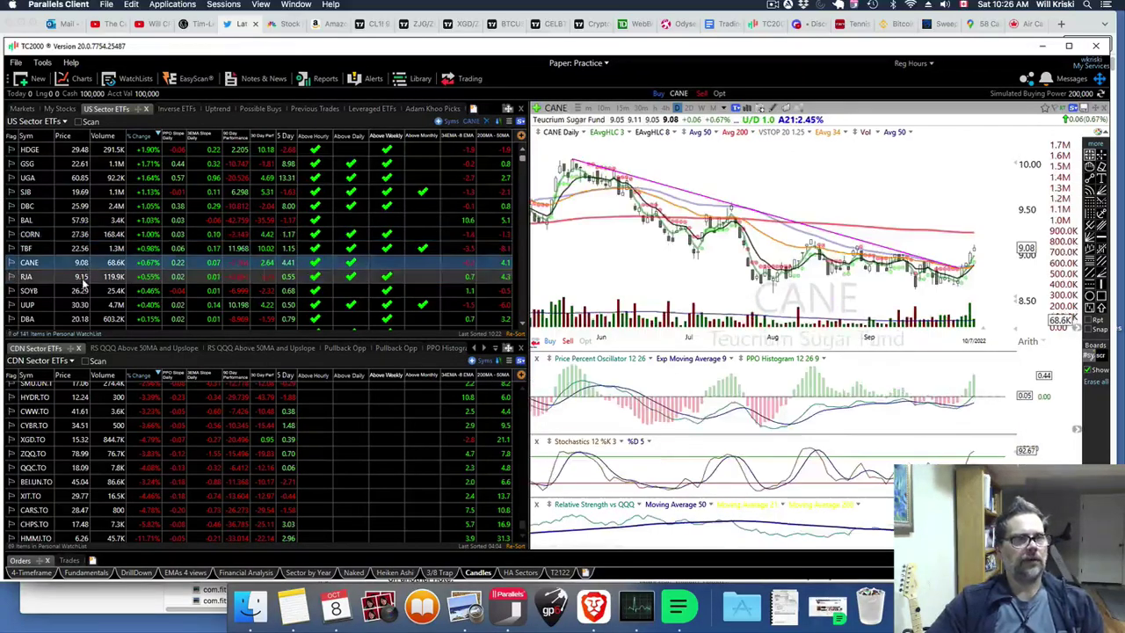
{"action": "left_click", "coordinate": [84, 277]}
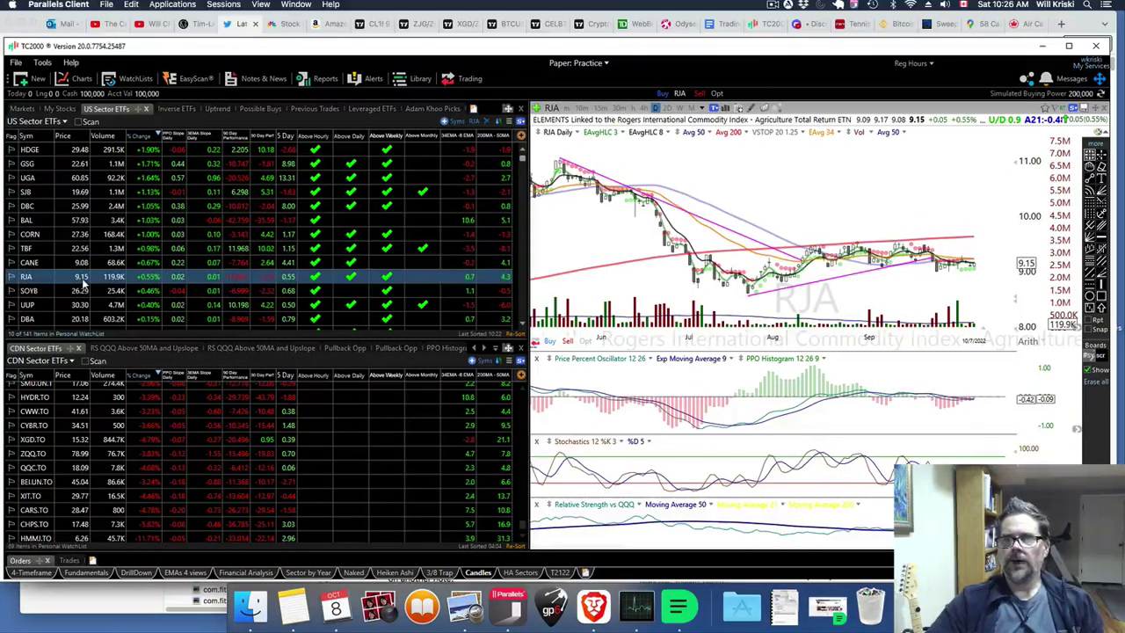
{"action": "key", "text": "Down"}
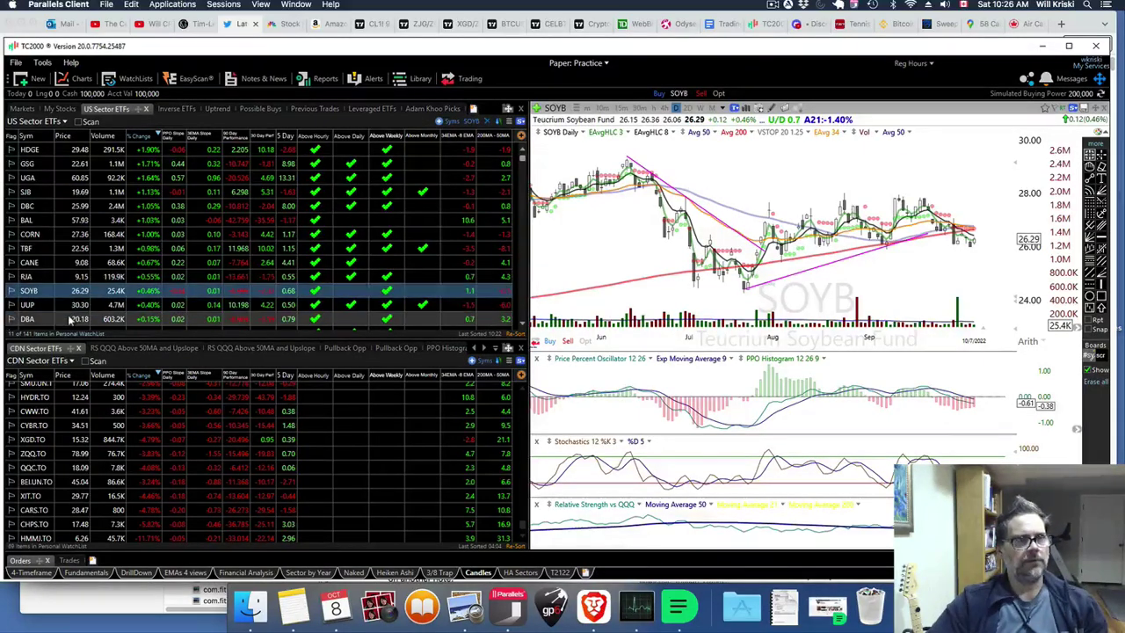
{"action": "left_click", "coordinate": [71, 319]}
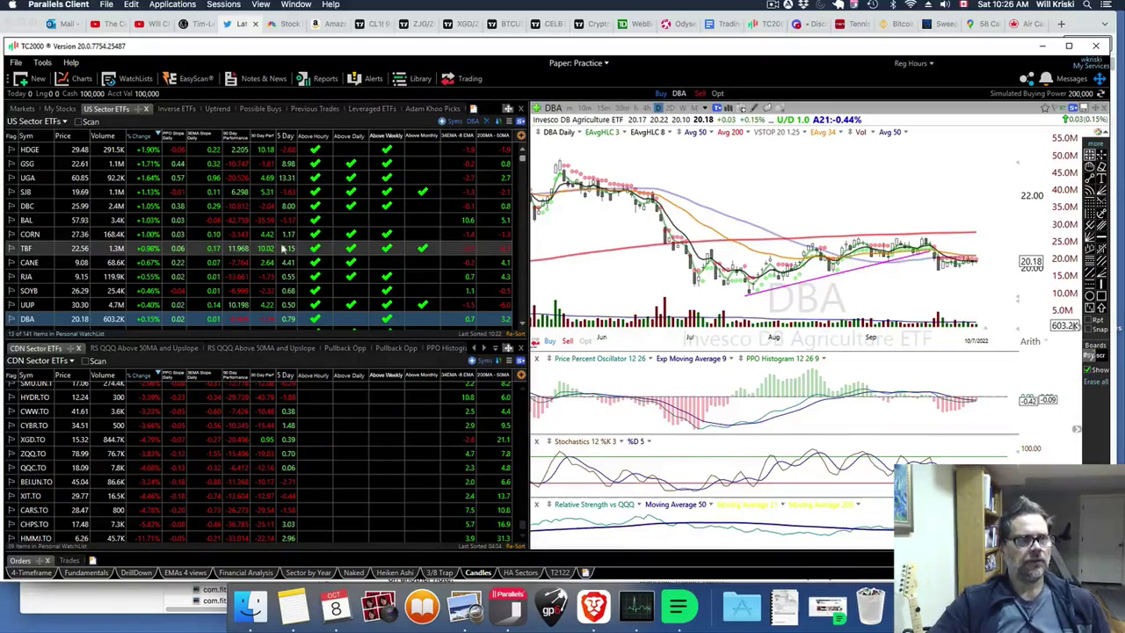
- In the My Stocks list, flip through UUP and TBF to the PSQ chart and rezoom it
{"action": "left_click", "coordinate": [59, 108]}
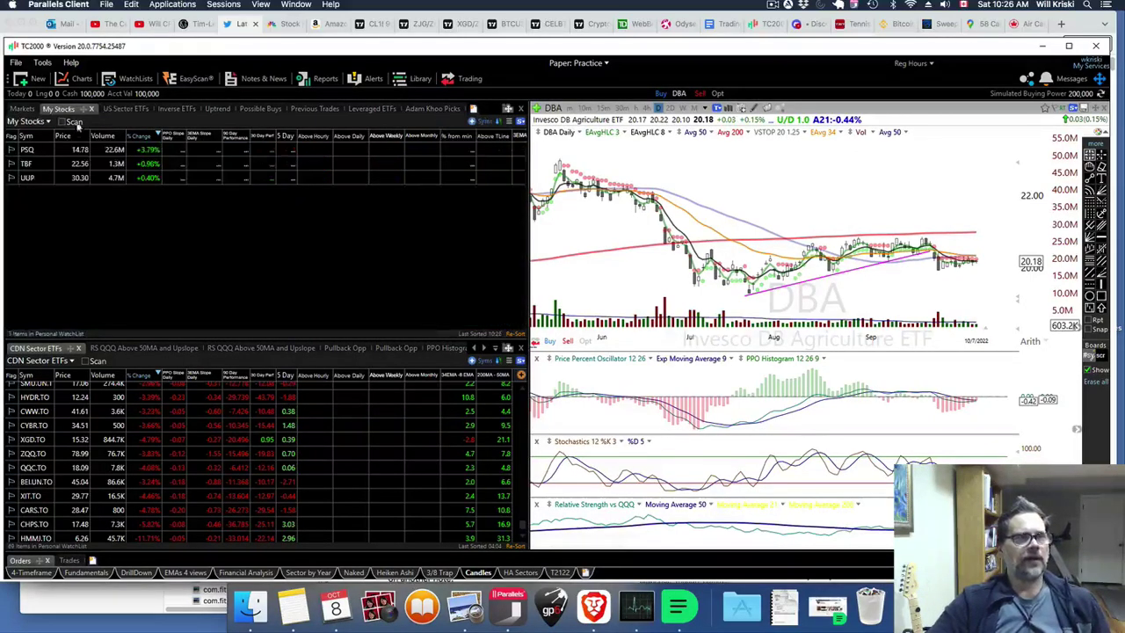
{"action": "left_click", "coordinate": [27, 178]}
{"action": "scroll", "coordinate": [991, 274], "scroll_direction": "up", "scroll_amount": 2}
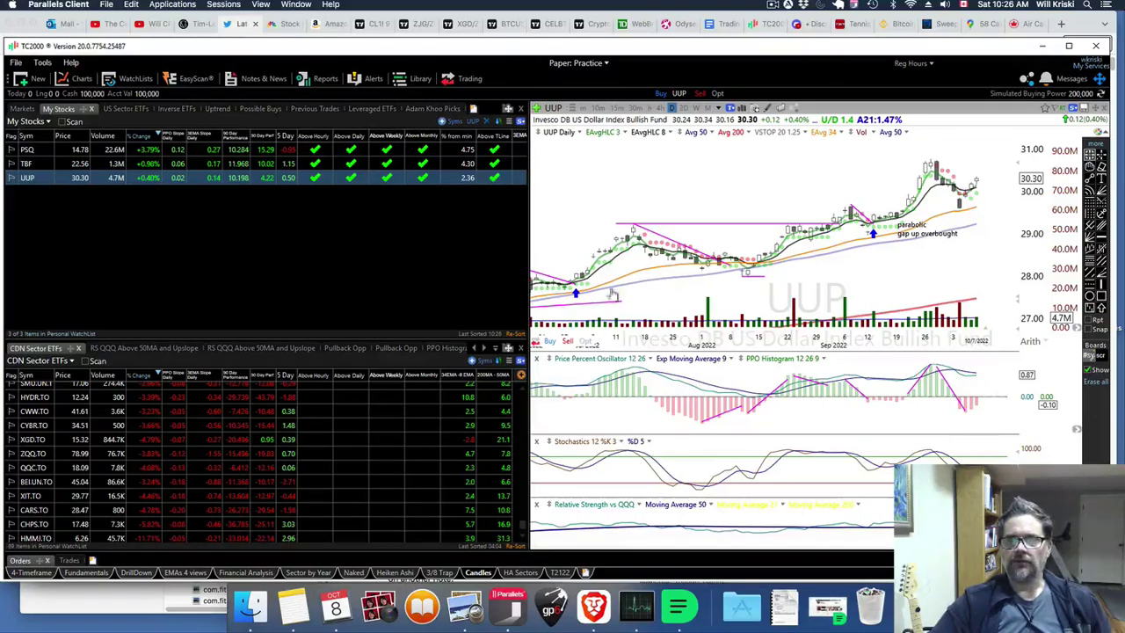
{"action": "left_click", "coordinate": [97, 167]}
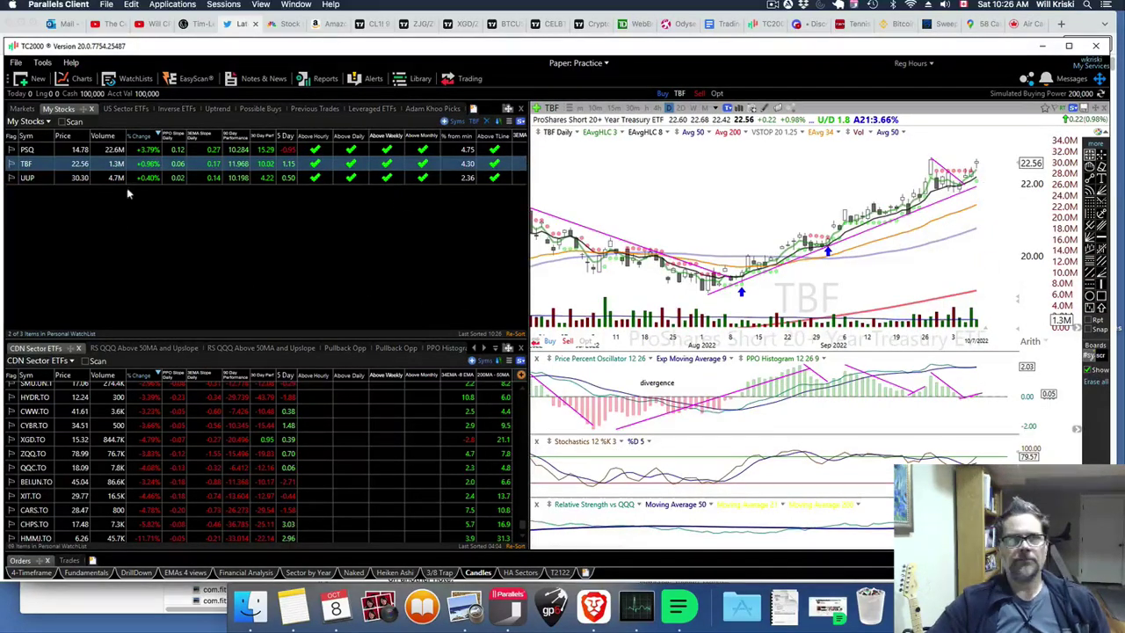
{"action": "left_click", "coordinate": [101, 150]}
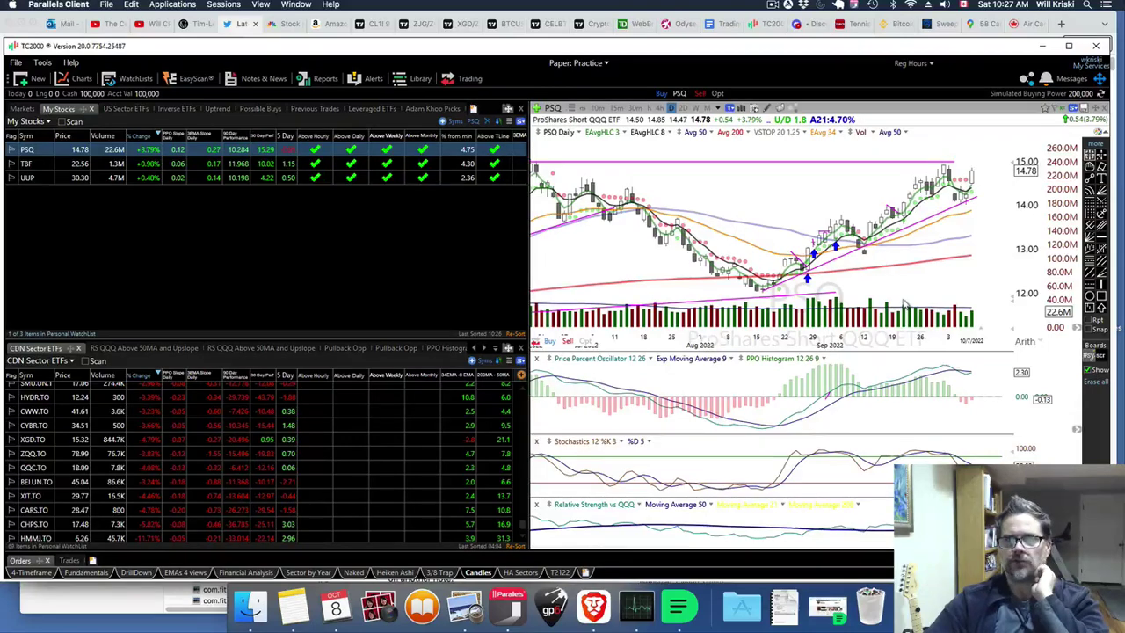
{"action": "scroll", "coordinate": [905, 303], "scroll_direction": "down", "scroll_amount": 3}
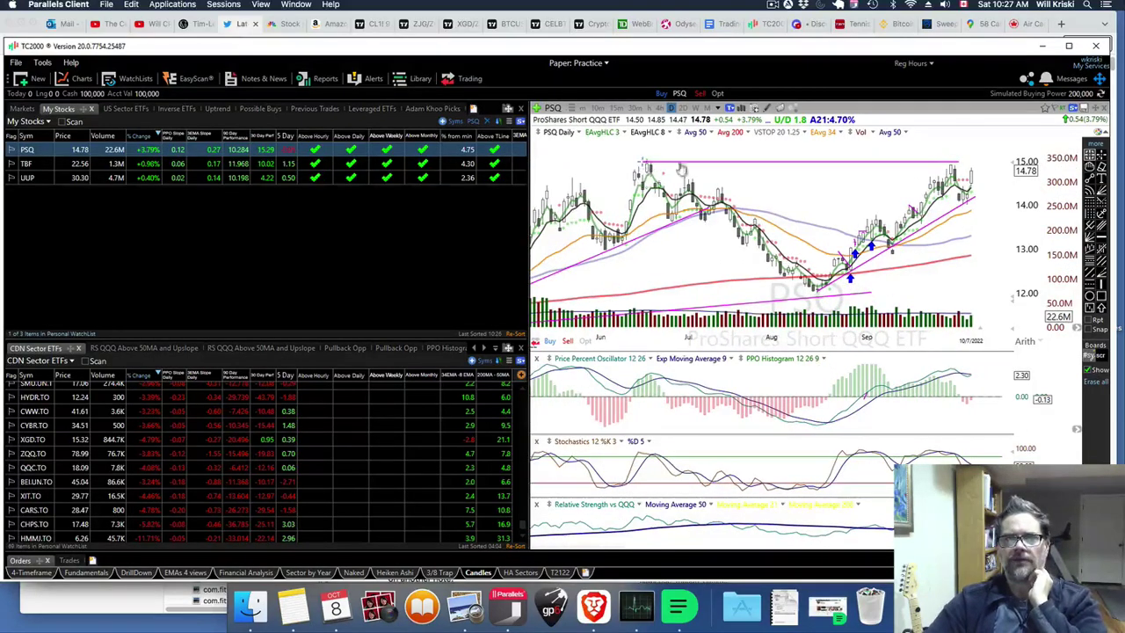
- Load QQQ by symbol for comparison, then return to the PSQ chart
{"action": "mouse_move", "coordinate": [647, 166]}
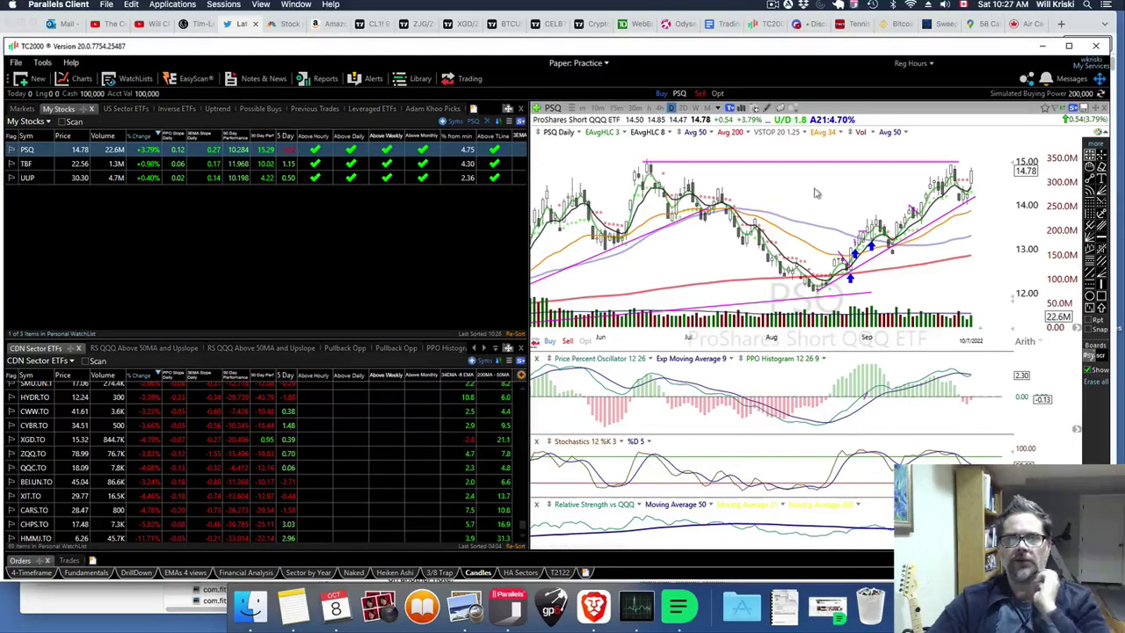
{"action": "type", "text": "qq"}
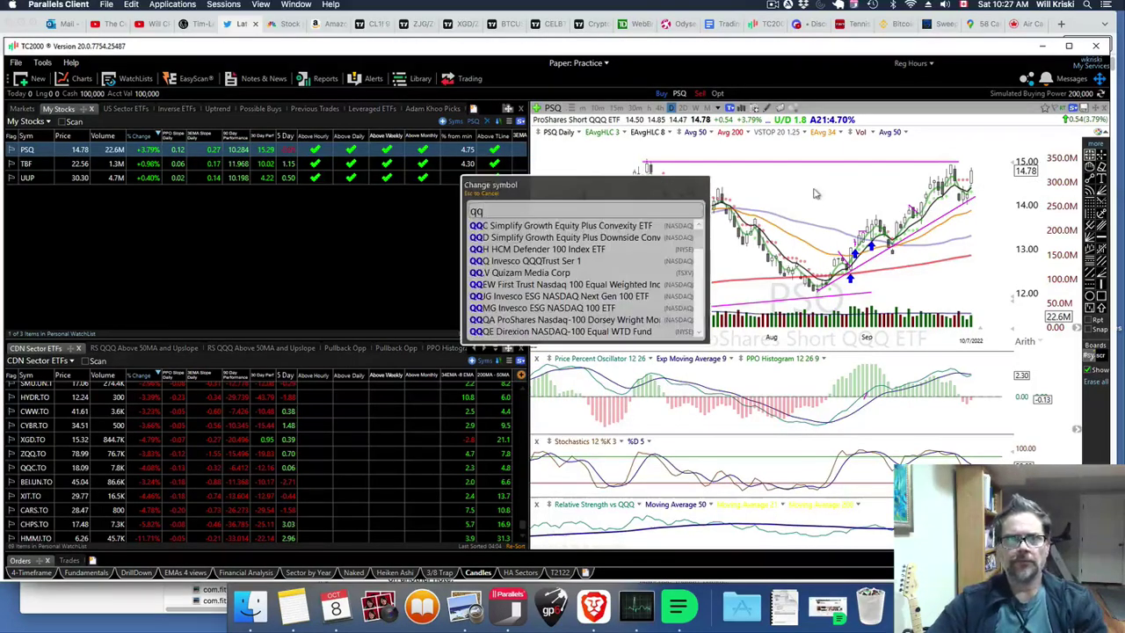
{"action": "type", "text": "q"}
{"action": "key", "text": "Return"}
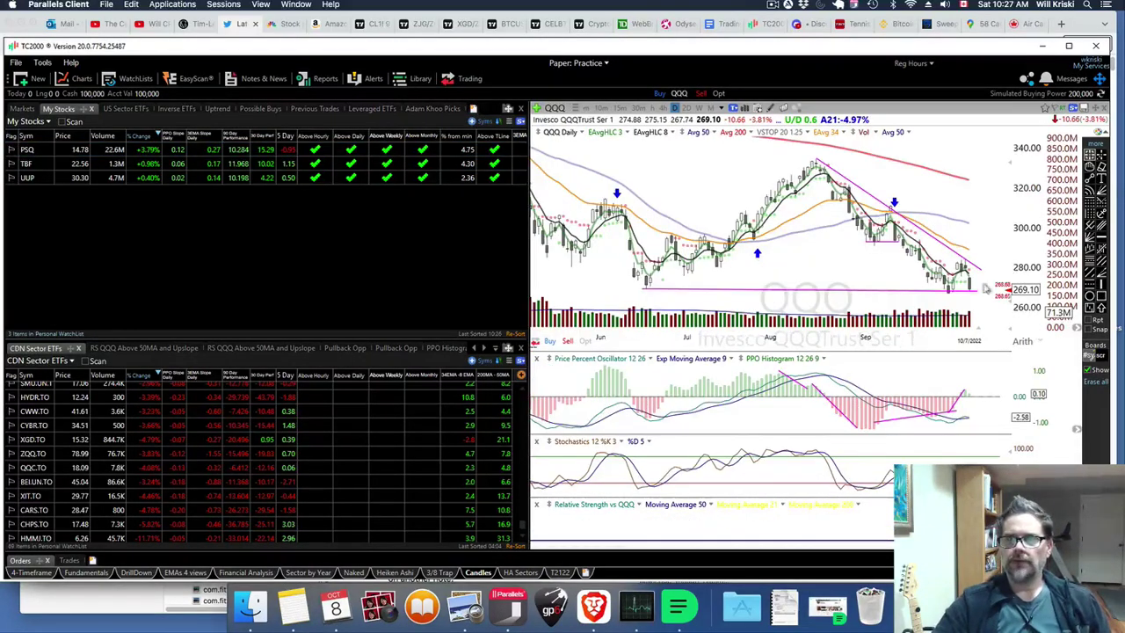
{"action": "left_click", "coordinate": [114, 150]}
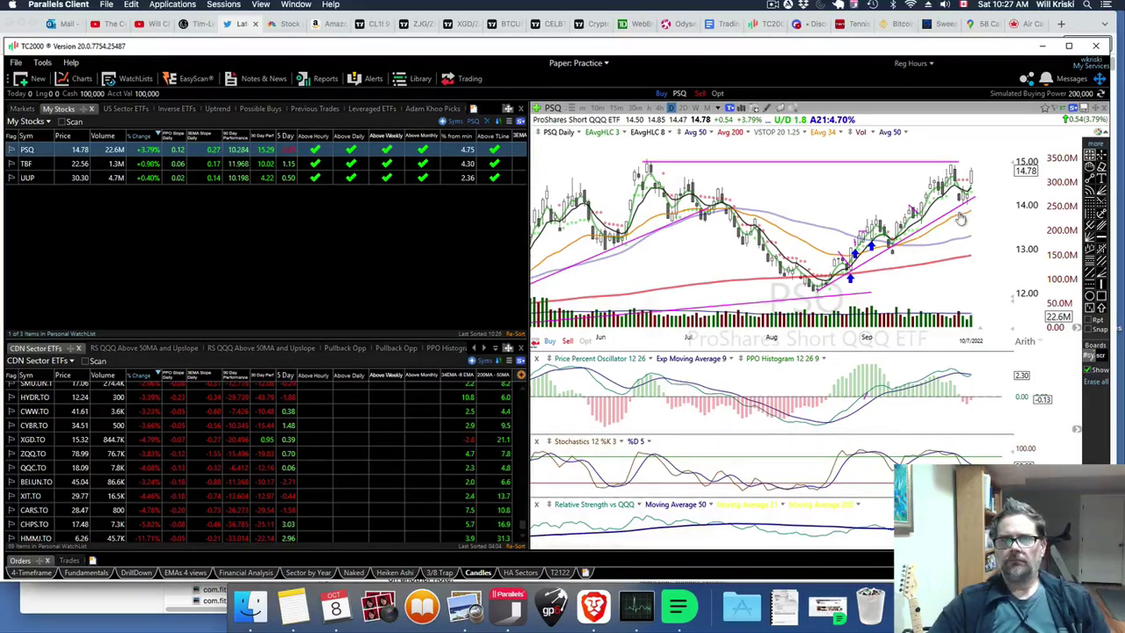
- Hide PSQ's drawn trendlines and arrows and rescale the time axis
{"action": "scroll", "coordinate": [753, 237], "scroll_direction": "down", "scroll_amount": 2}
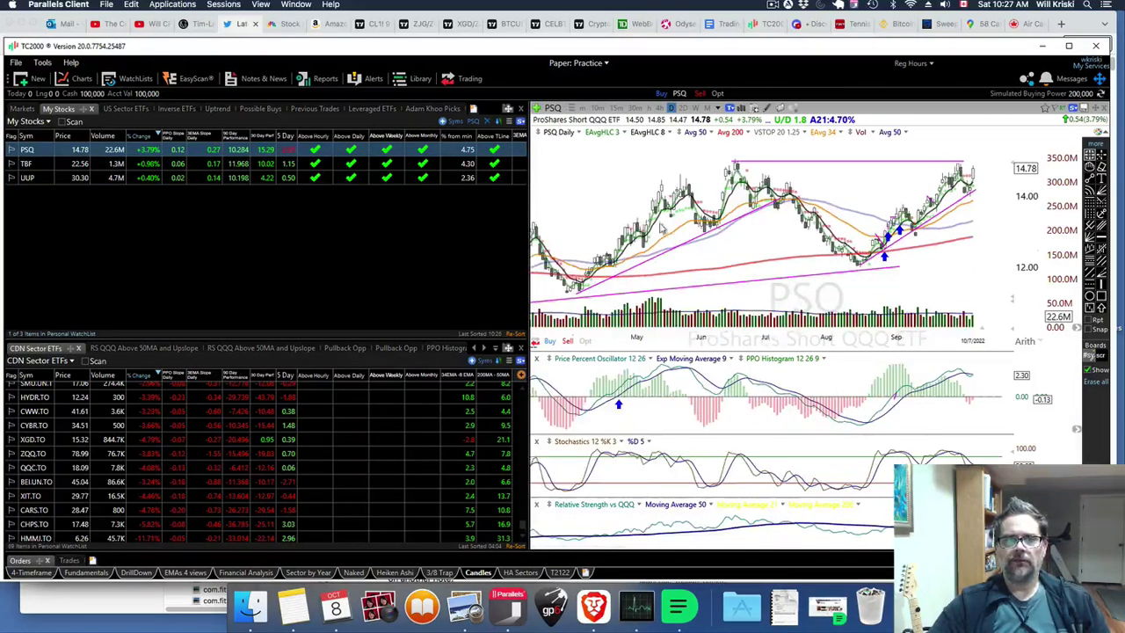
{"action": "left_click", "coordinate": [1089, 373]}
{"action": "scroll", "coordinate": [923, 296], "scroll_direction": "up", "scroll_amount": 1}
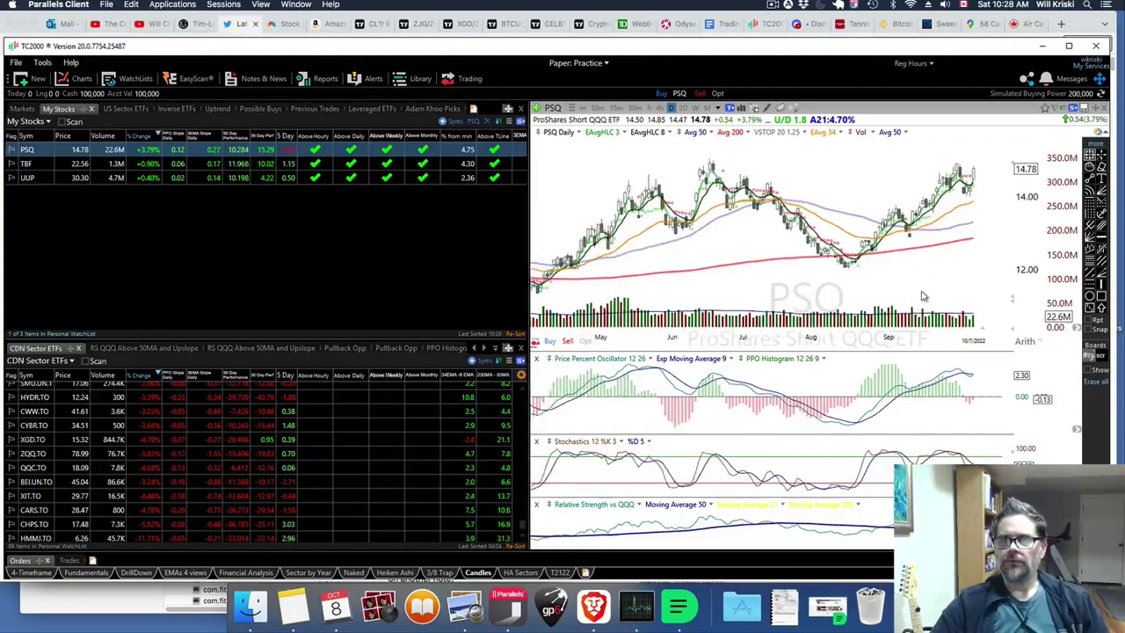
{"action": "scroll", "coordinate": [923, 296], "scroll_direction": "up", "scroll_amount": 1}
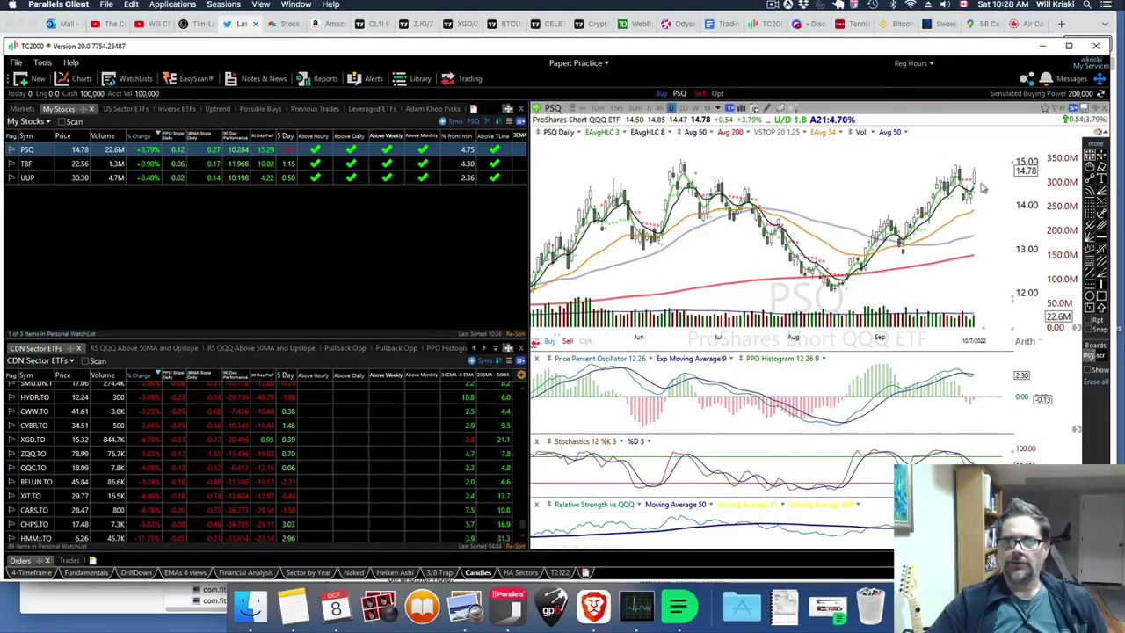
- From the Inverse ETFs list, check HMJI.TO and MJ, then chart SARK zoomed in
{"action": "left_click", "coordinate": [175, 108]}
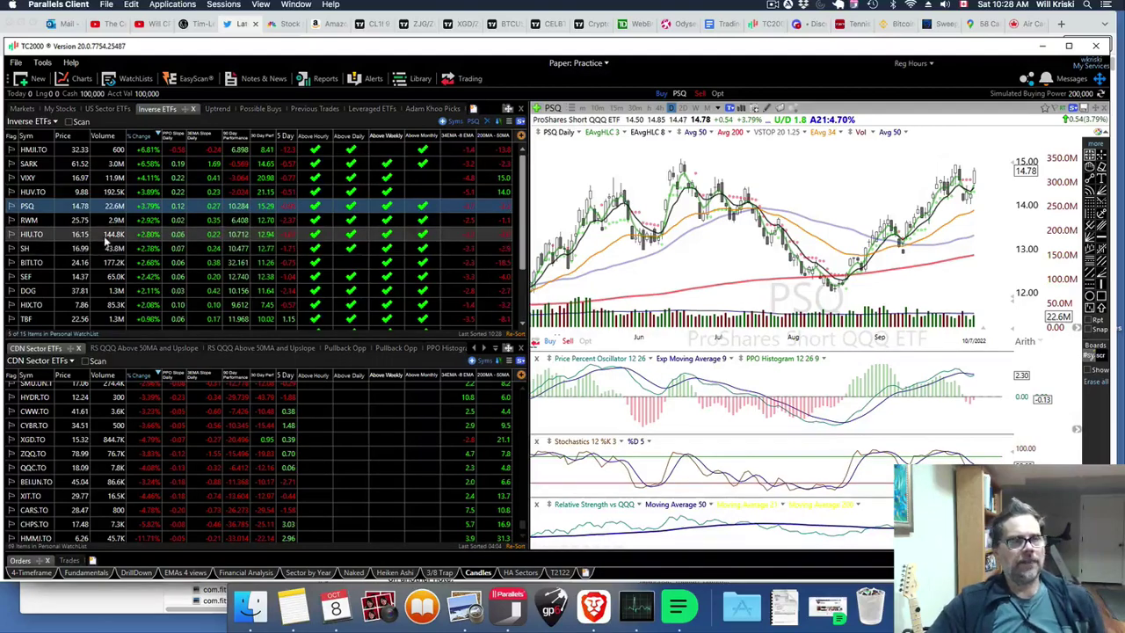
{"action": "left_click", "coordinate": [88, 151]}
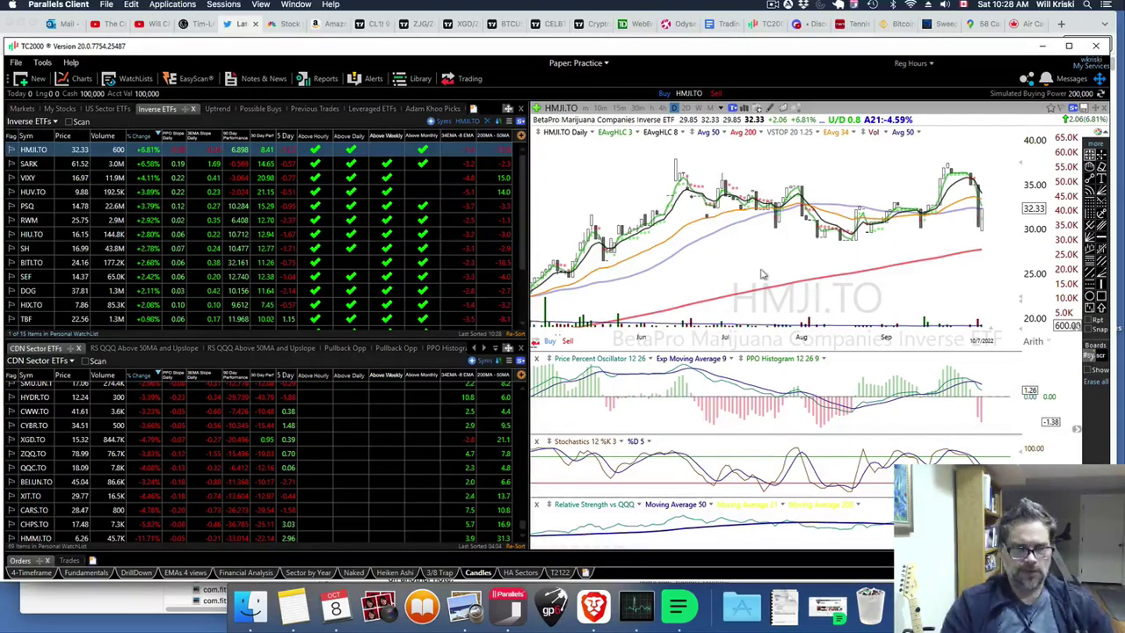
{"action": "type", "text": "MJ"}
{"action": "key", "text": "Return"}
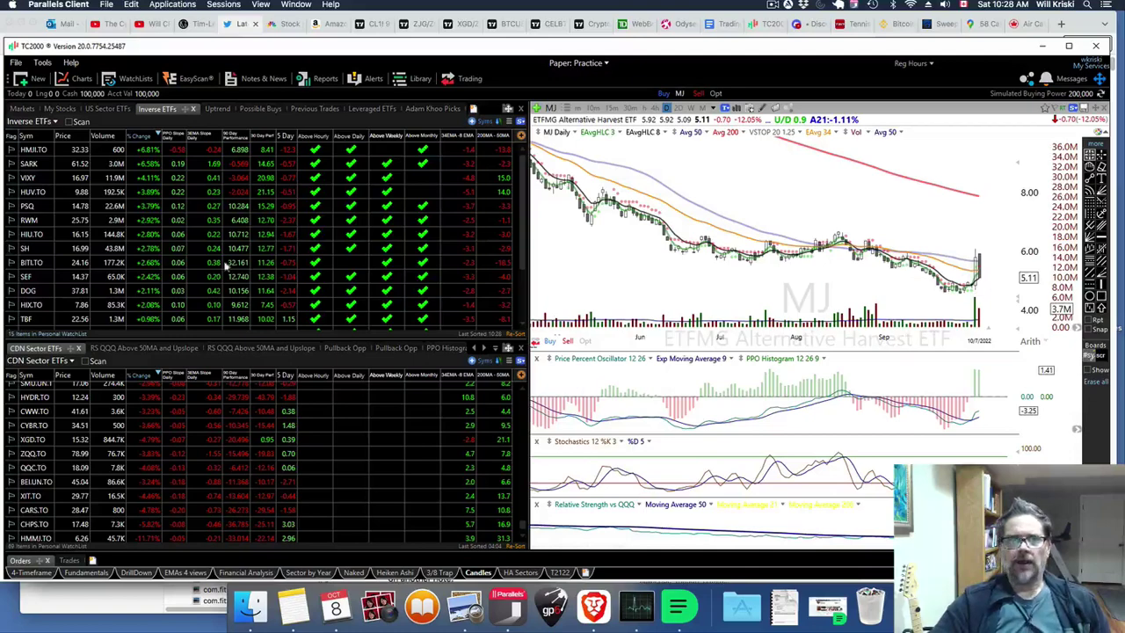
{"action": "left_click", "coordinate": [128, 163]}
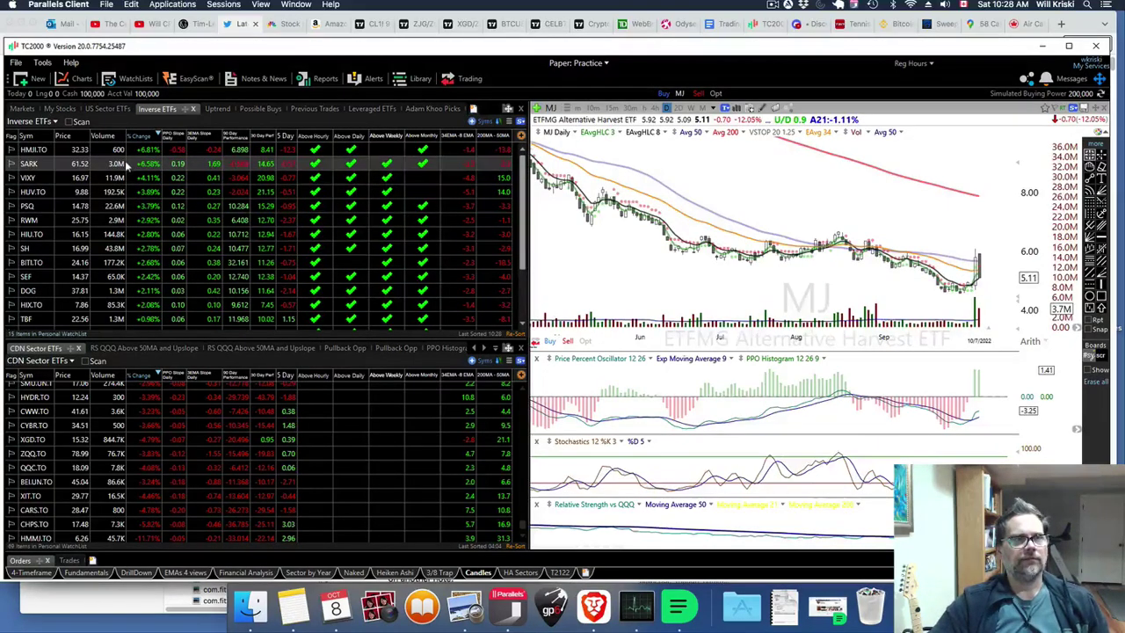
{"action": "scroll", "coordinate": [958, 276], "scroll_direction": "up", "scroll_amount": 2}
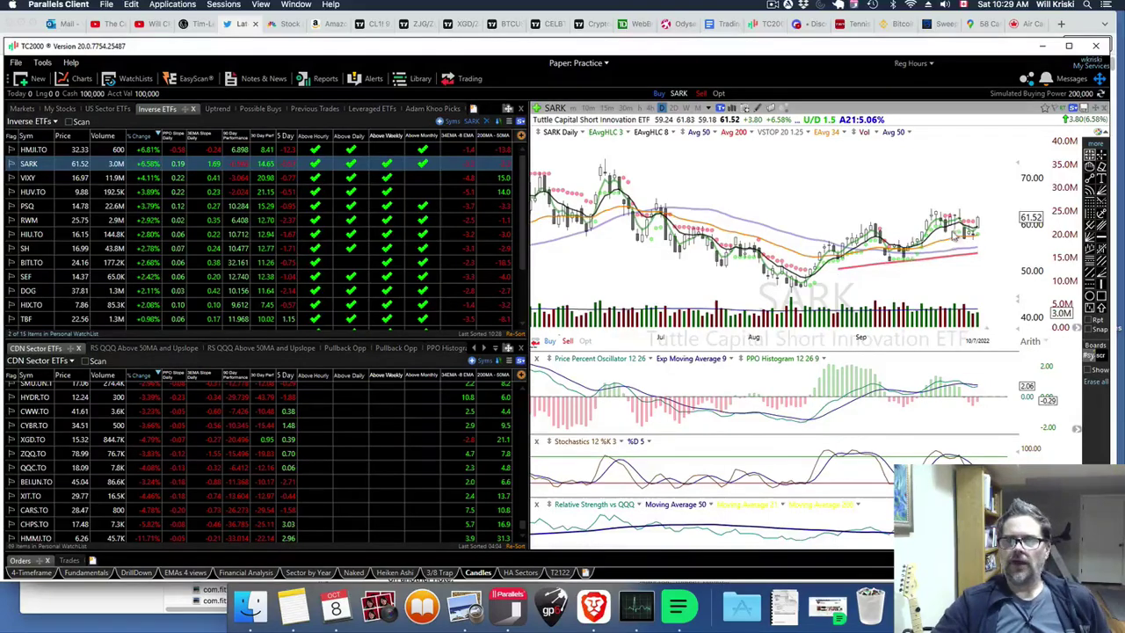
- Move from PSQ to RWM and turn on Show for its saved trendlines
{"action": "left_click", "coordinate": [90, 205]}
{"action": "left_click", "coordinate": [88, 221]}
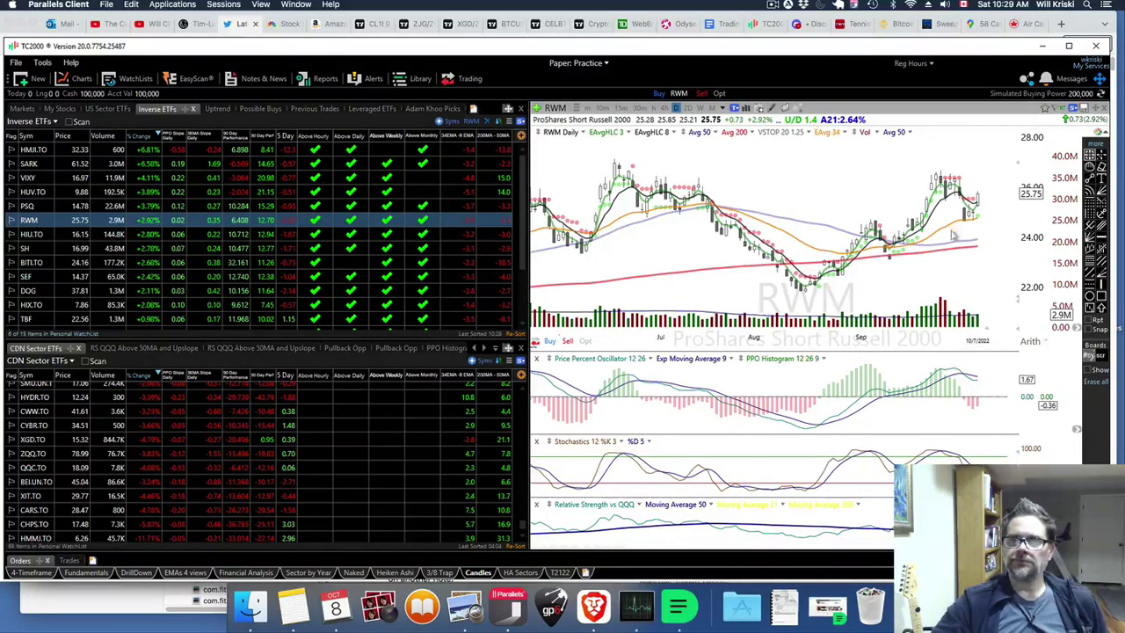
{"action": "left_click", "coordinate": [1089, 371]}
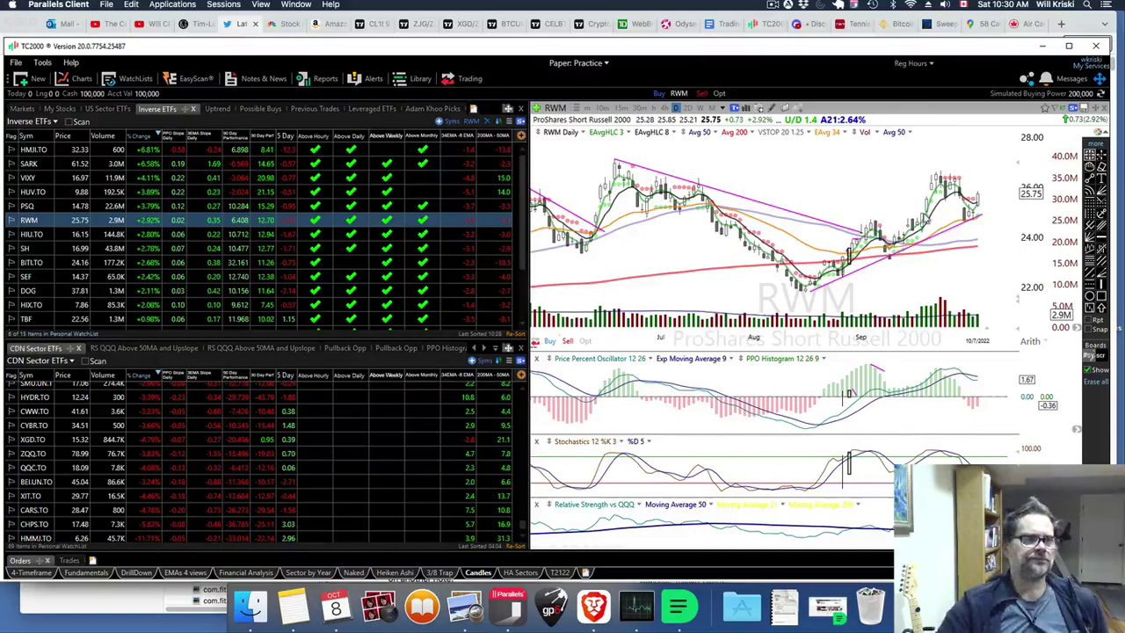
- Chart BITI.TO from Inverse ETFs and read the info box of its pink trendline
{"action": "left_click", "coordinate": [102, 264]}
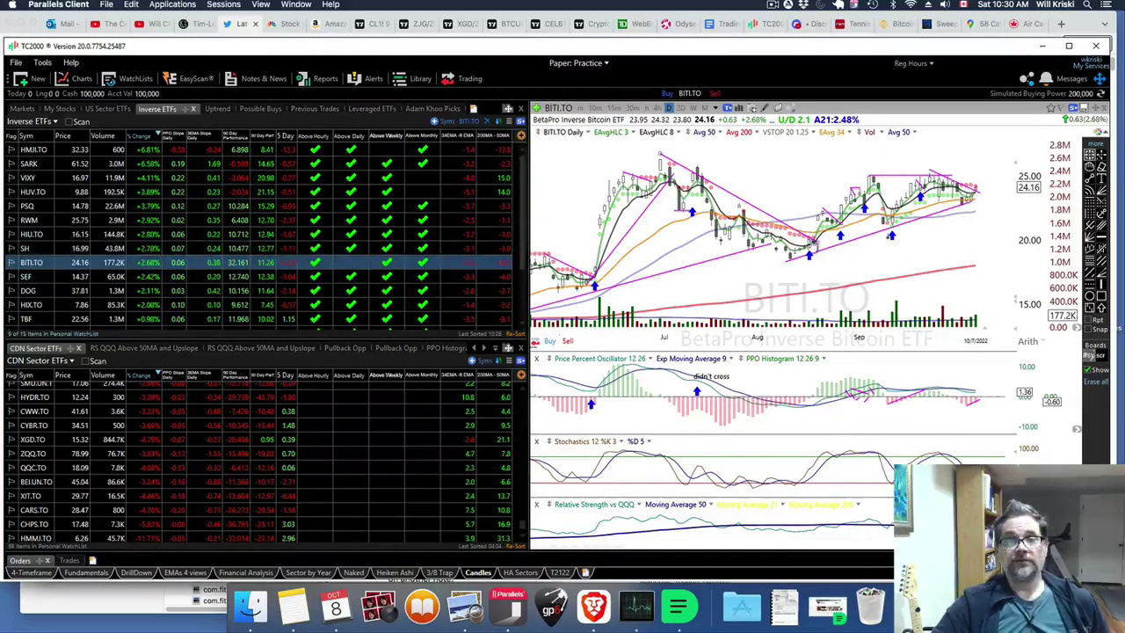
{"action": "mouse_move", "coordinate": [812, 247]}
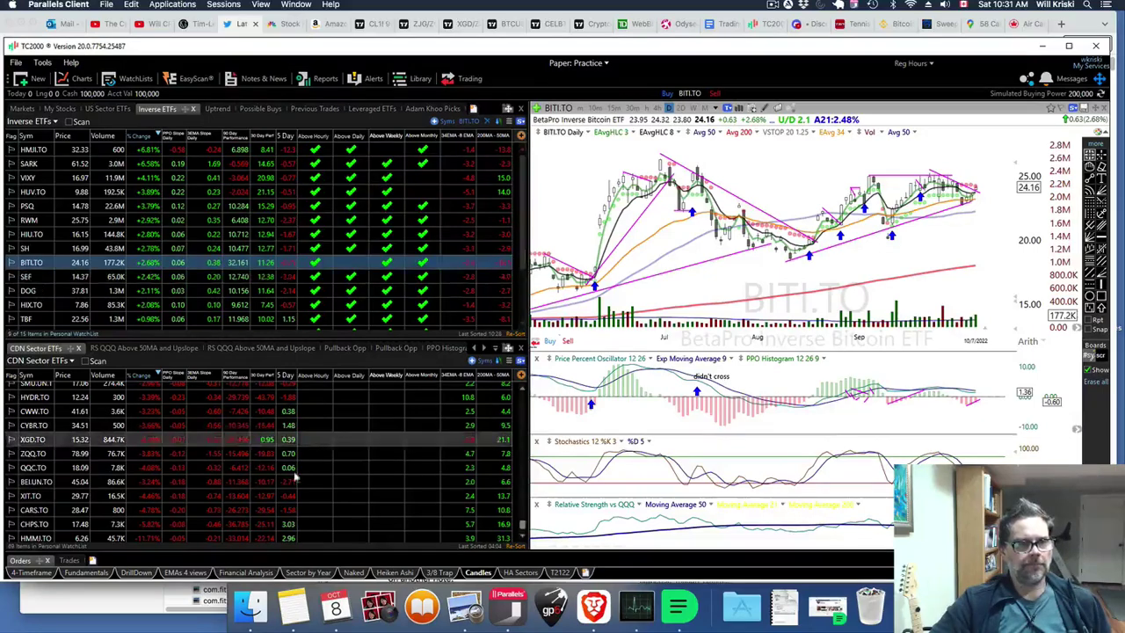
- Open the 2022-10-08 yield vs. S&P 500 screenshot from Desktop, minimizing the sheet music and Finder windows
{"action": "left_click", "coordinate": [250, 606]}
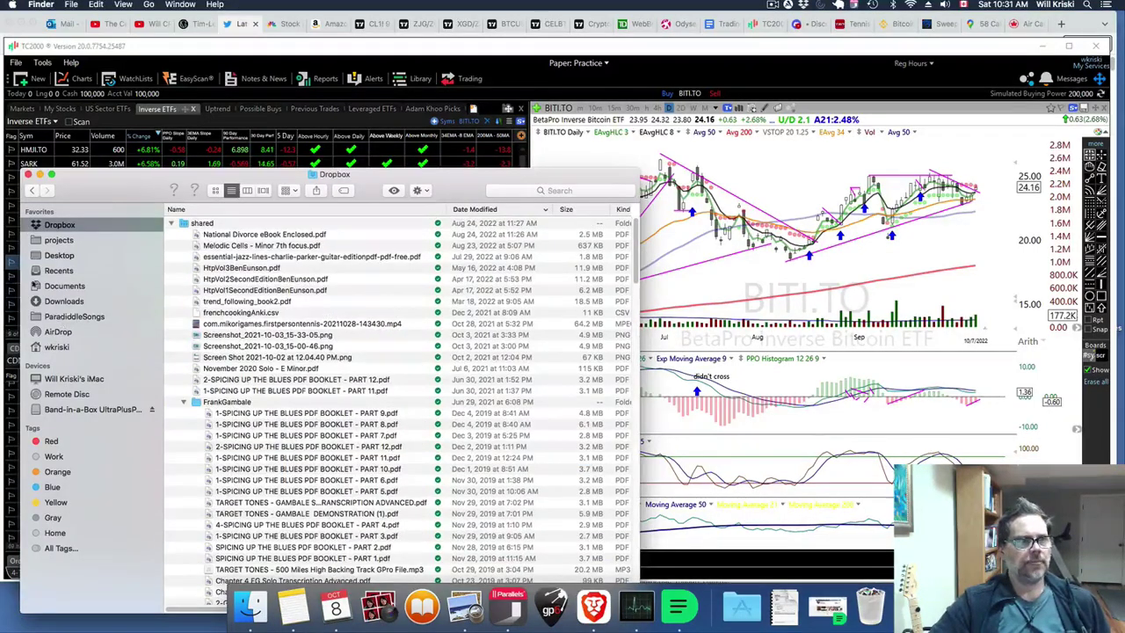
{"action": "left_click", "coordinate": [59, 257]}
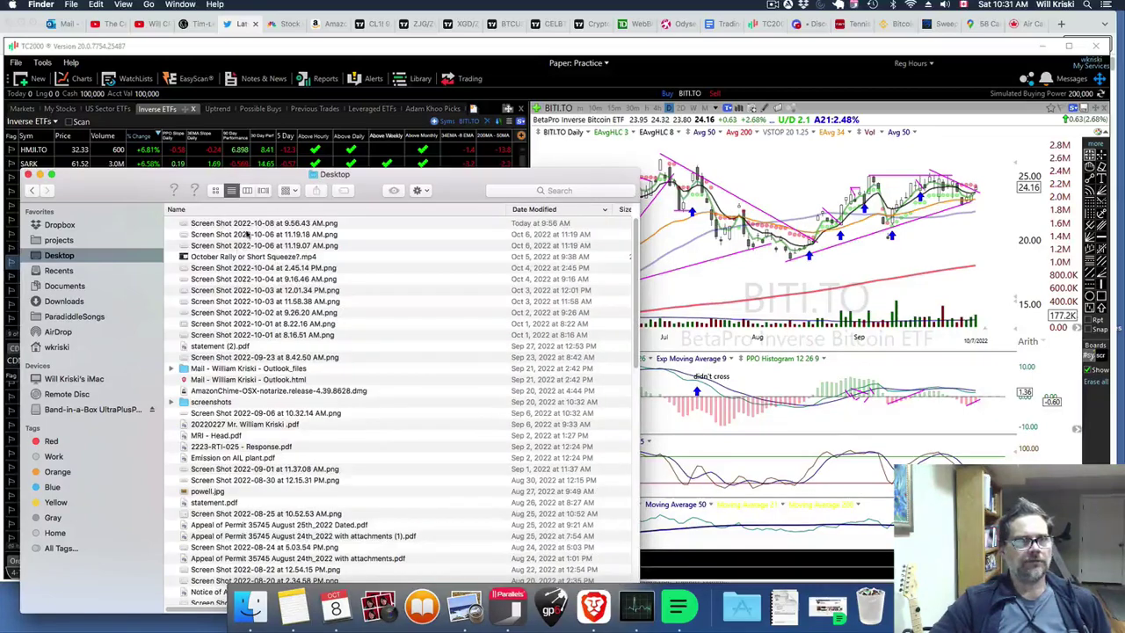
{"action": "double_click", "coordinate": [250, 223]}
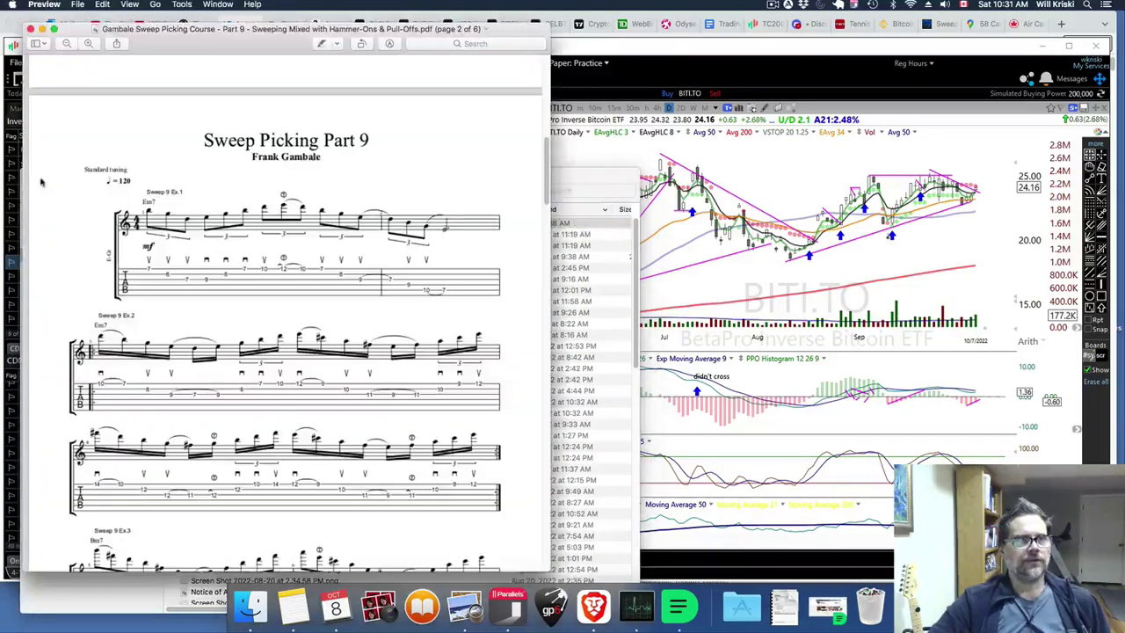
{"action": "left_click", "coordinate": [40, 30]}
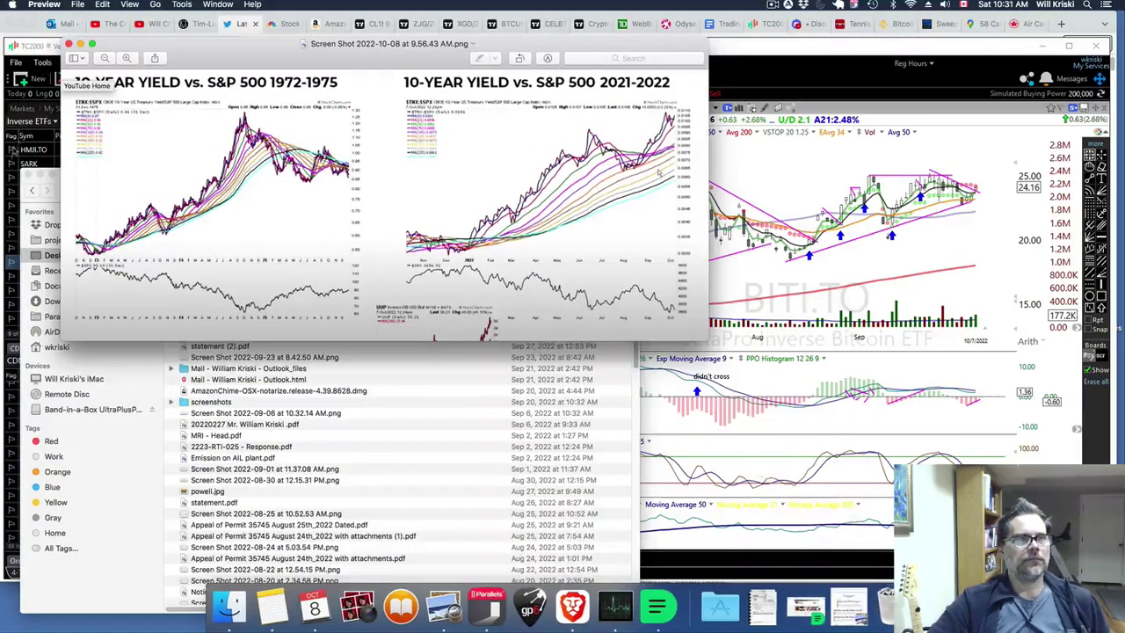
{"action": "key", "text": "super+m"}
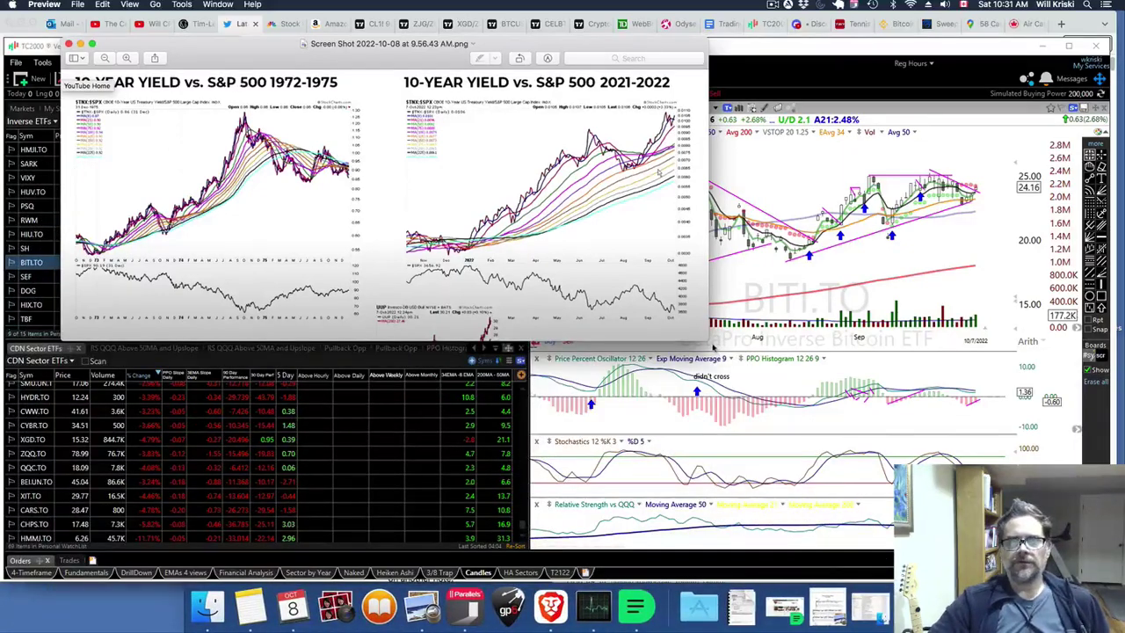
- Drag the Preview window's corner outward to enlarge the 1972–1975 vs. 2021–2022 charts
{"action": "left_click_drag", "start_coordinate": [708, 340], "coordinate": [952, 484]}
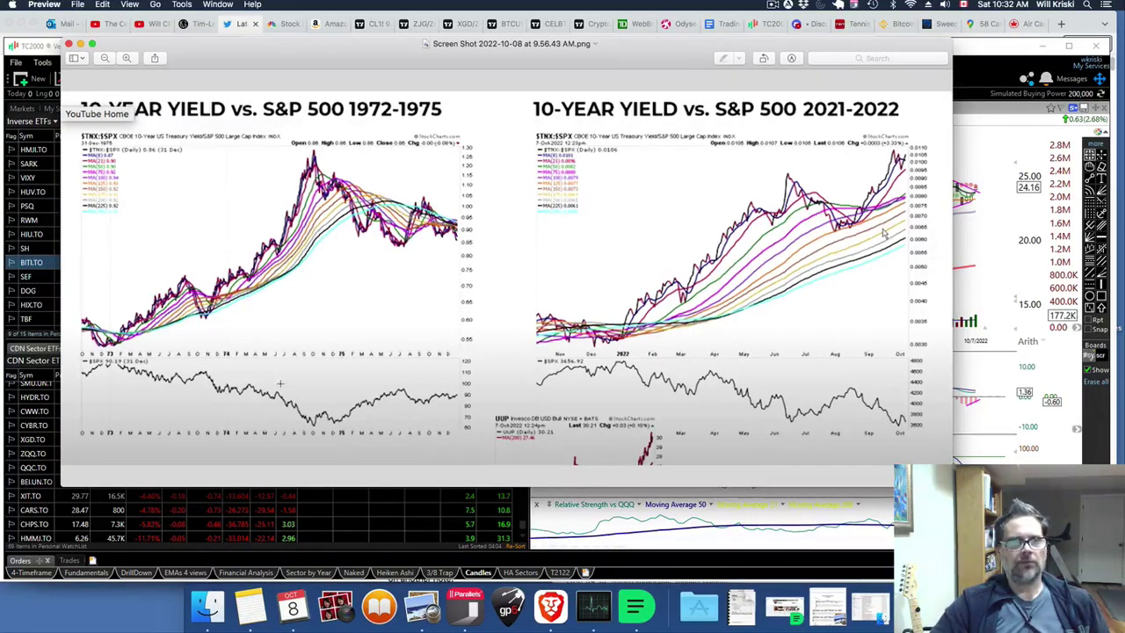
- Close the yield screenshot and bring TC2000's BITI.TO chart back to the front
{"action": "left_click", "coordinate": [69, 44]}
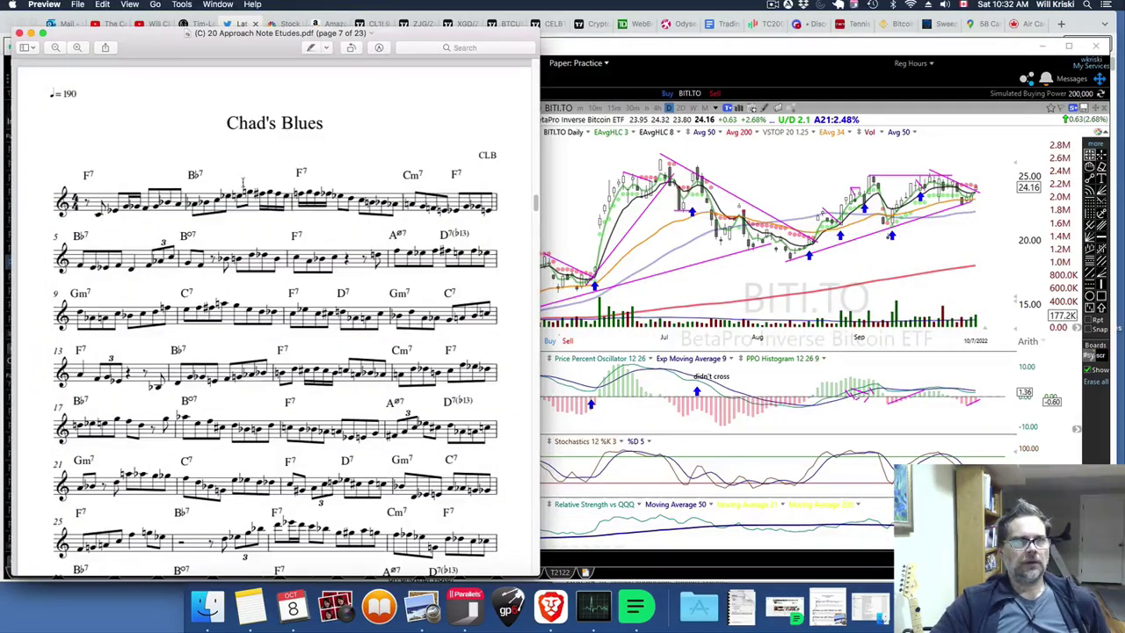
{"action": "left_click", "coordinate": [545, 255]}
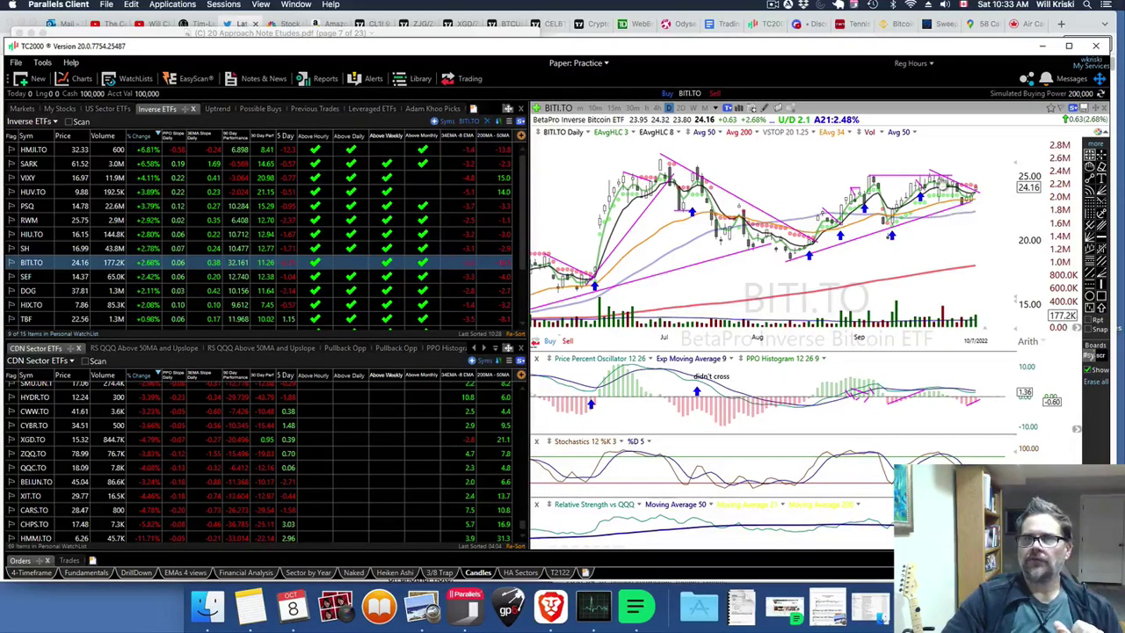
- Erase all trendlines, arrows and the "didn't cross" note from the BITI.TO chart
{"action": "left_click", "coordinate": [1092, 380]}
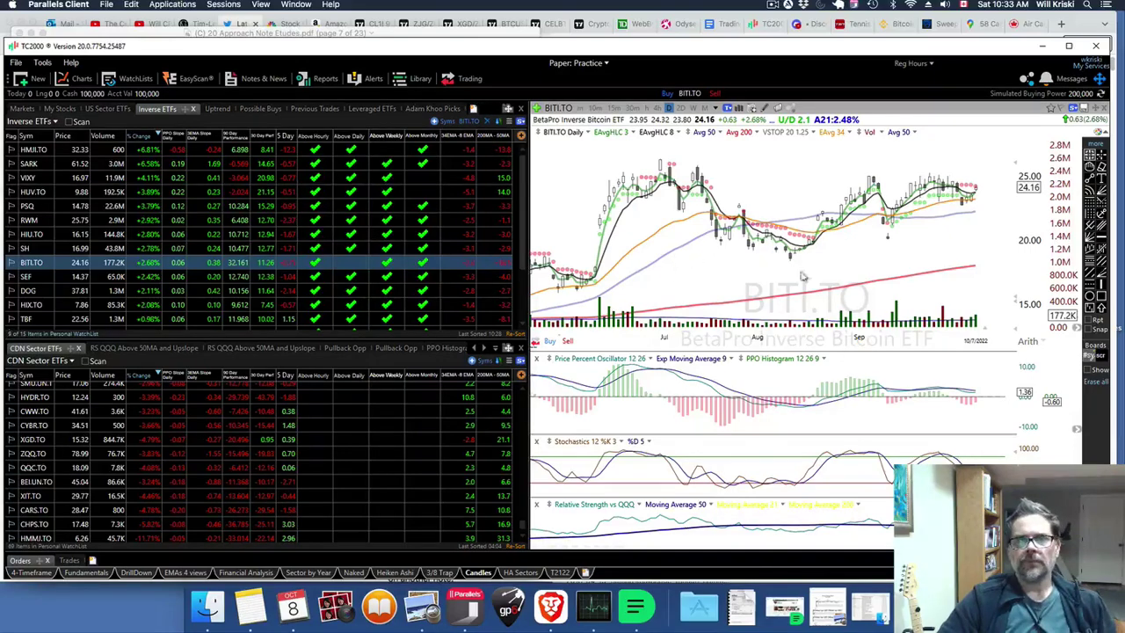
{"action": "scroll", "coordinate": [909, 292], "scroll_direction": "down", "scroll_amount": 1}
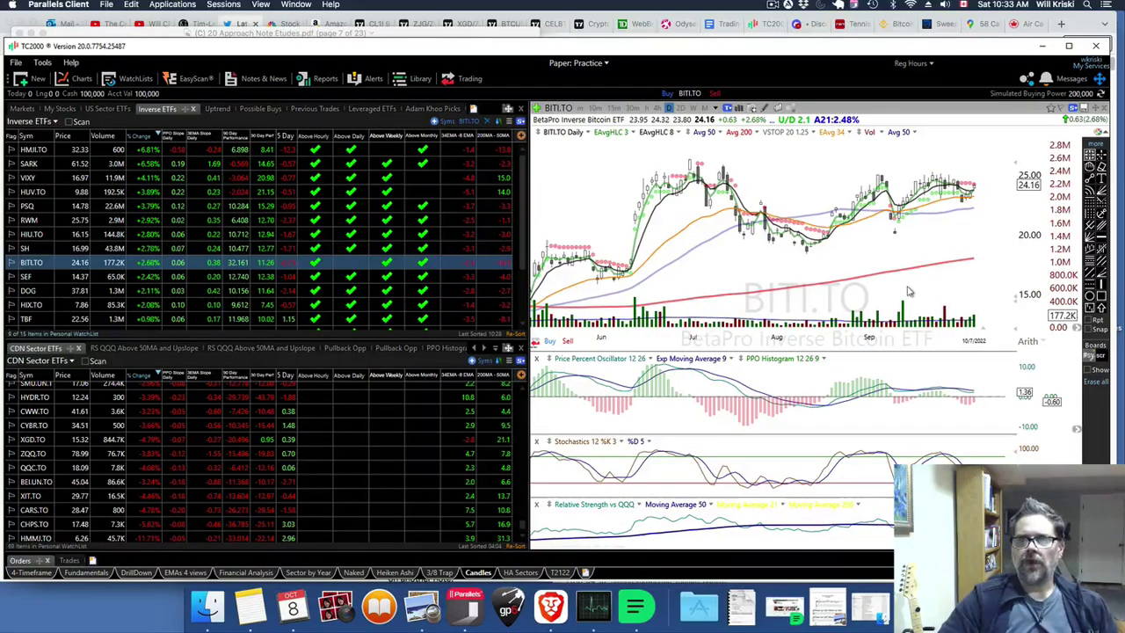